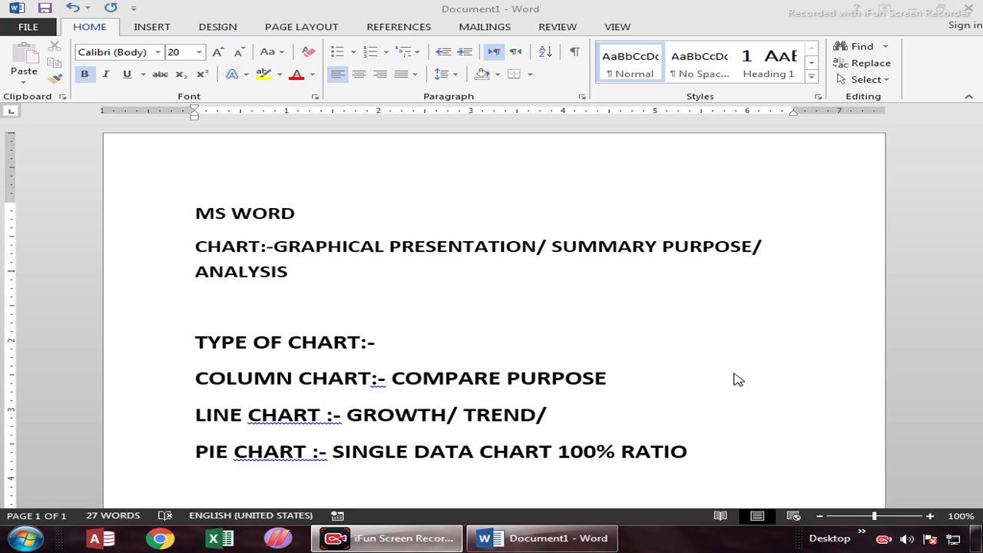
Step: Create a new blank document and insert a 3-D clustered column chart
click(704, 450)
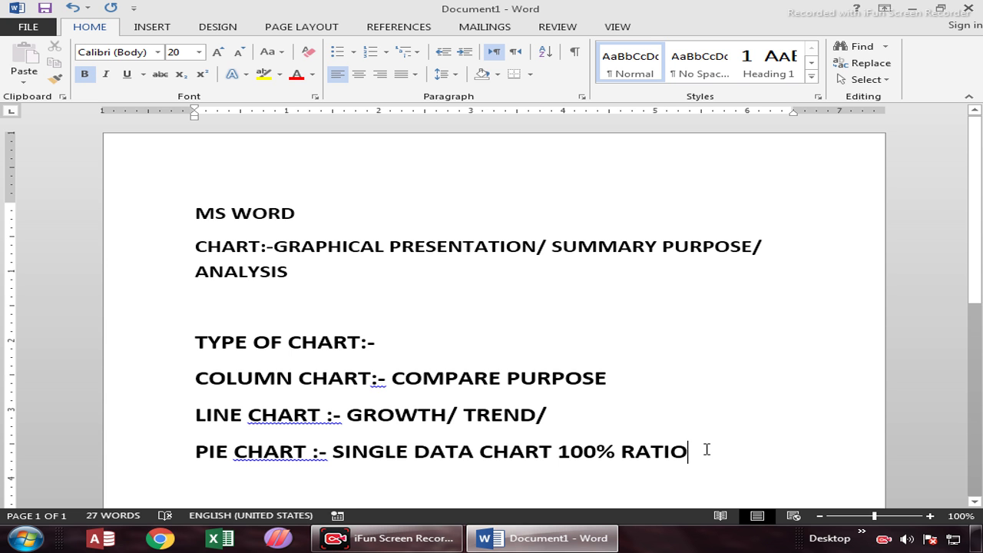
key(ctrl+n)
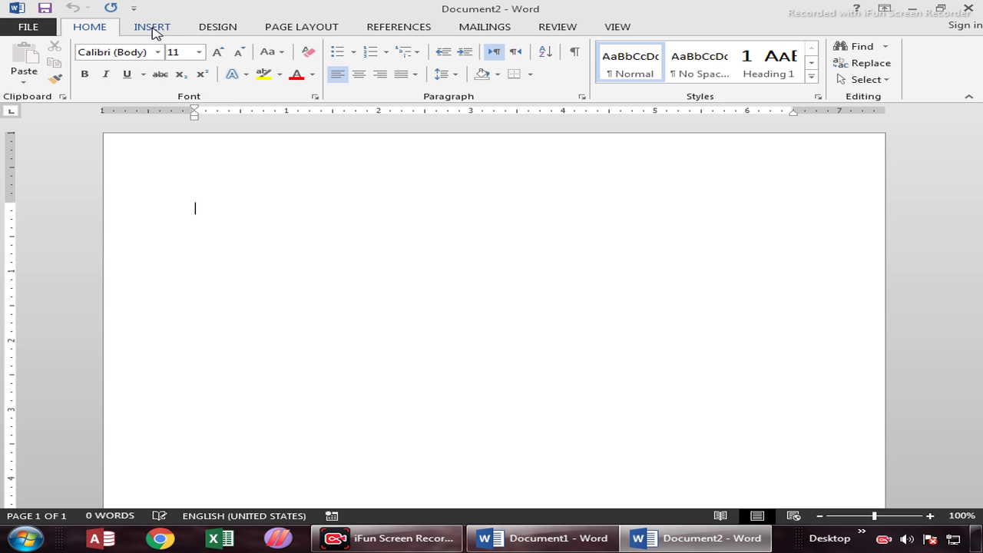
click(153, 30)
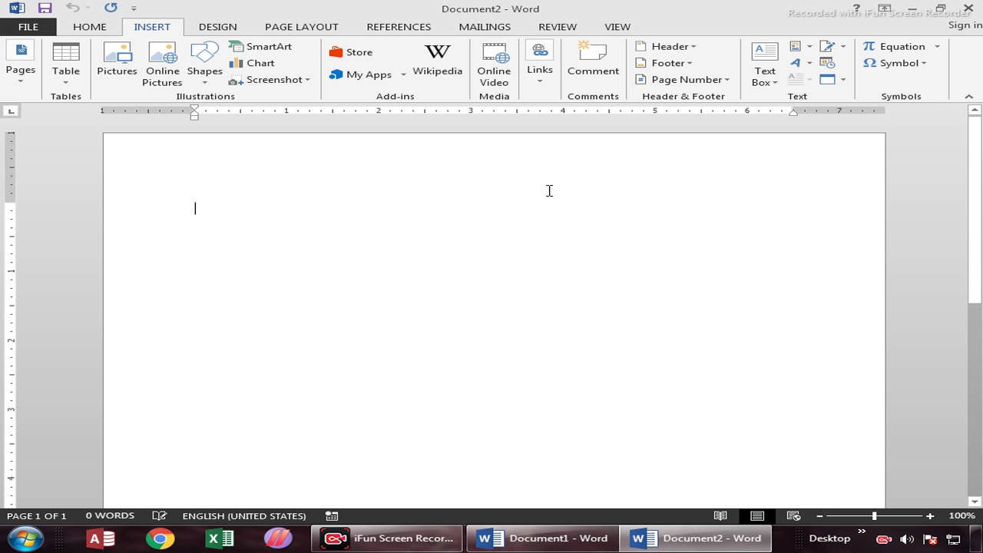
click(261, 65)
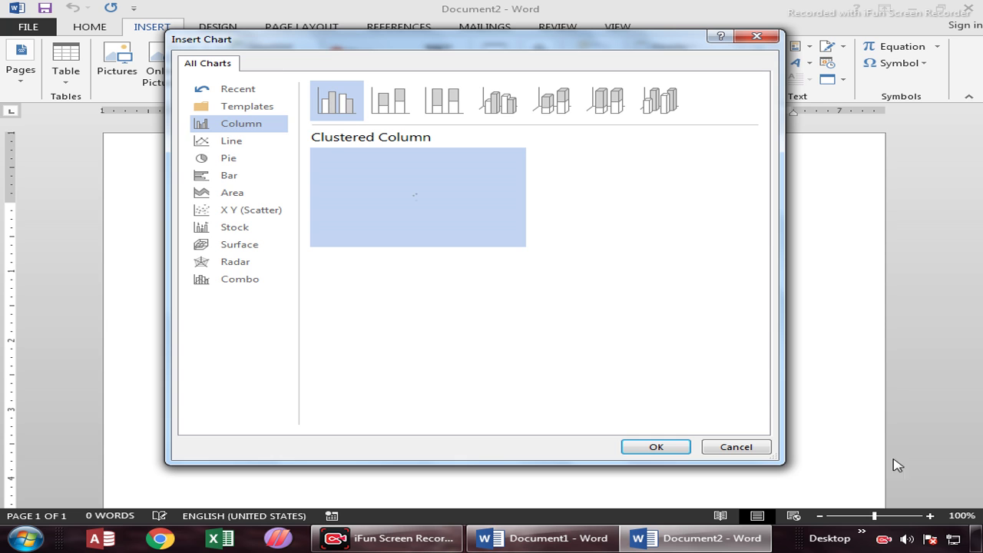
click(390, 100)
click(443, 100)
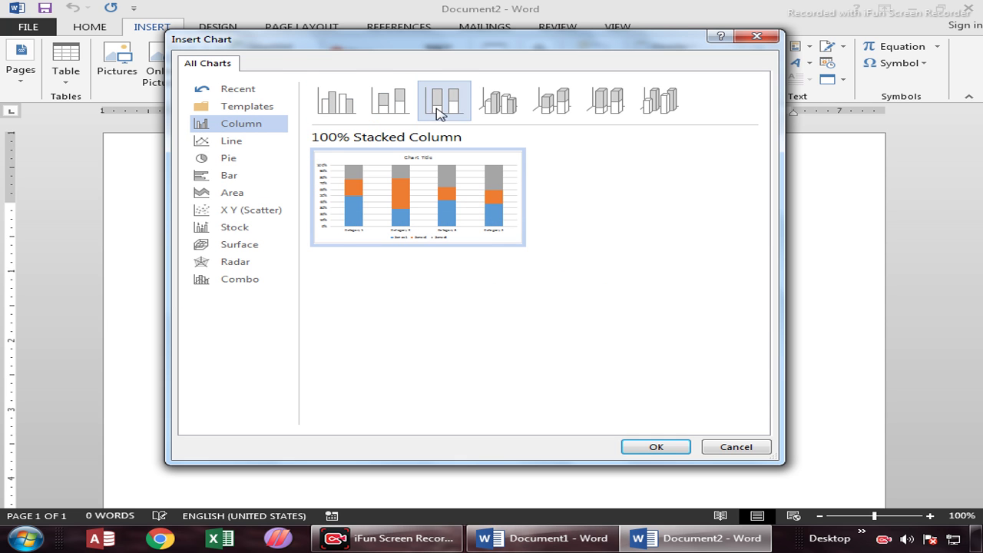
click(496, 106)
mouse_move(373, 246)
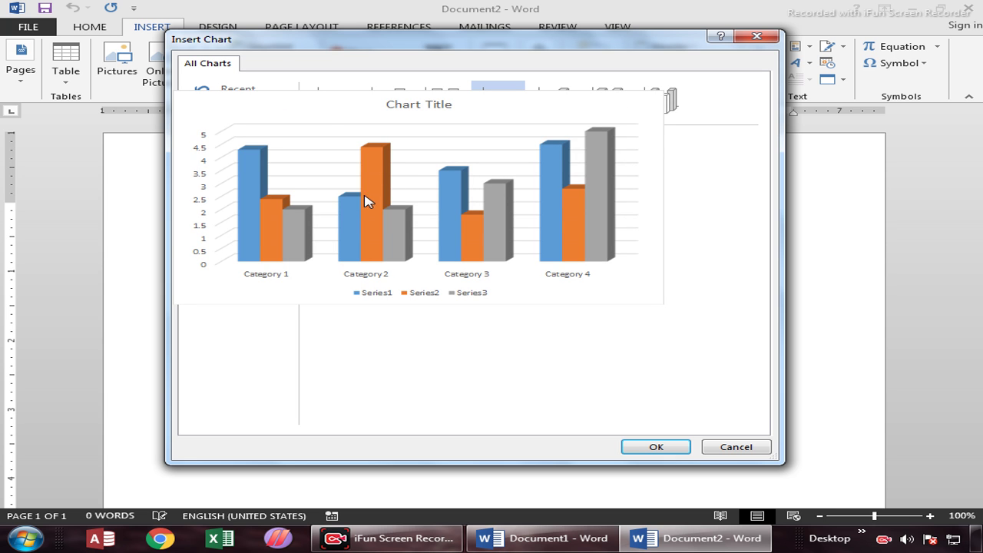
click(653, 447)
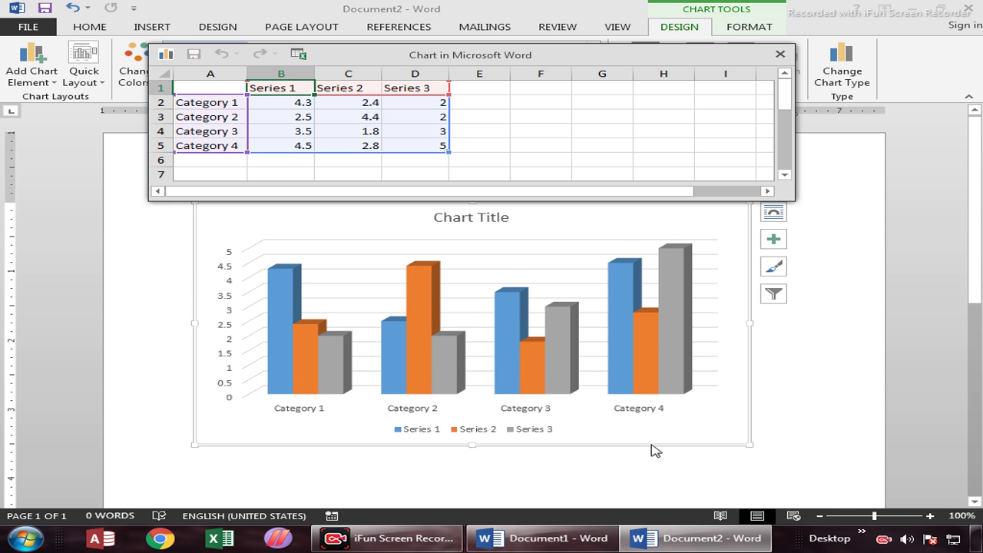
Step: Enter the headings NAME, SALES and TARGET in cells A1 to C1 of the chart's data sheet
click(230, 90)
text(NAME)
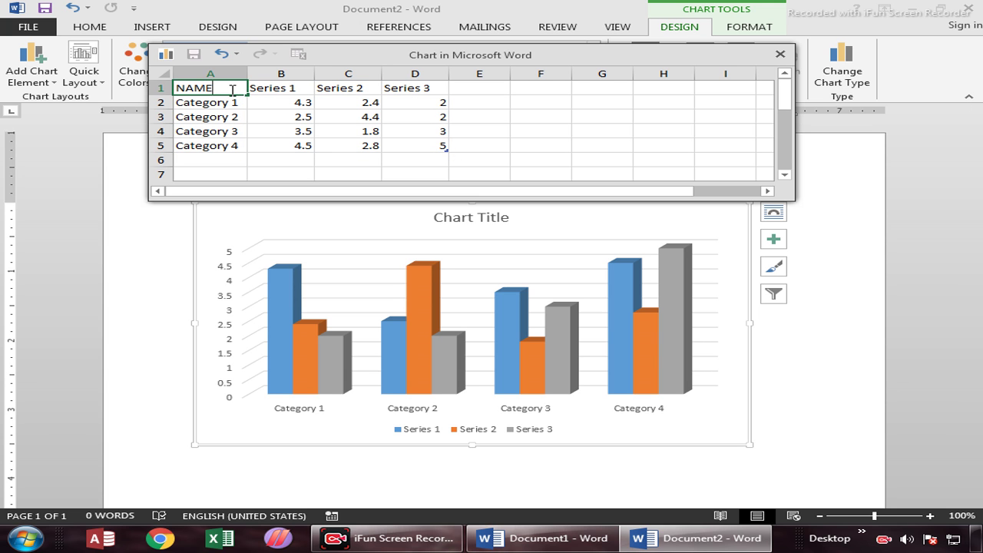
key(Tab)
text(SALES)
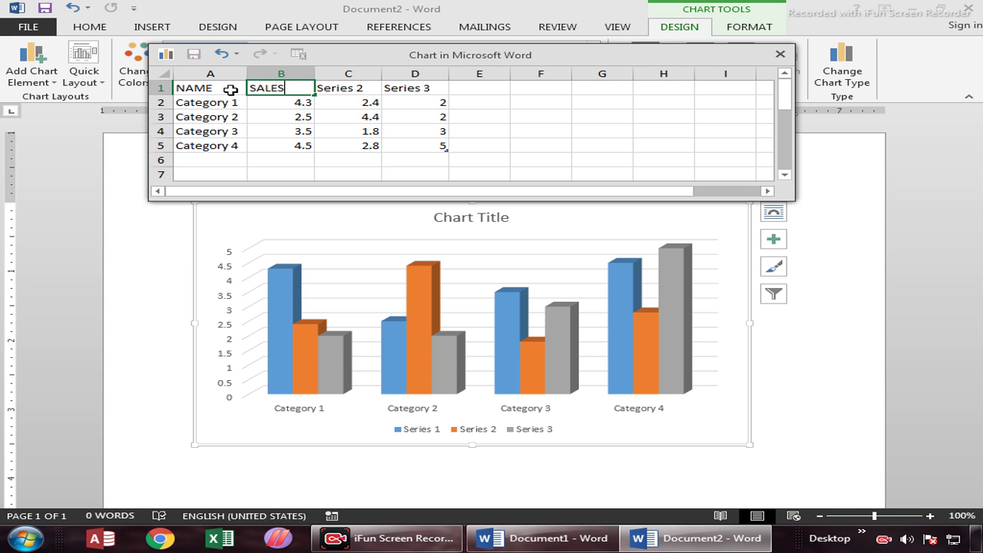
key(Tab)
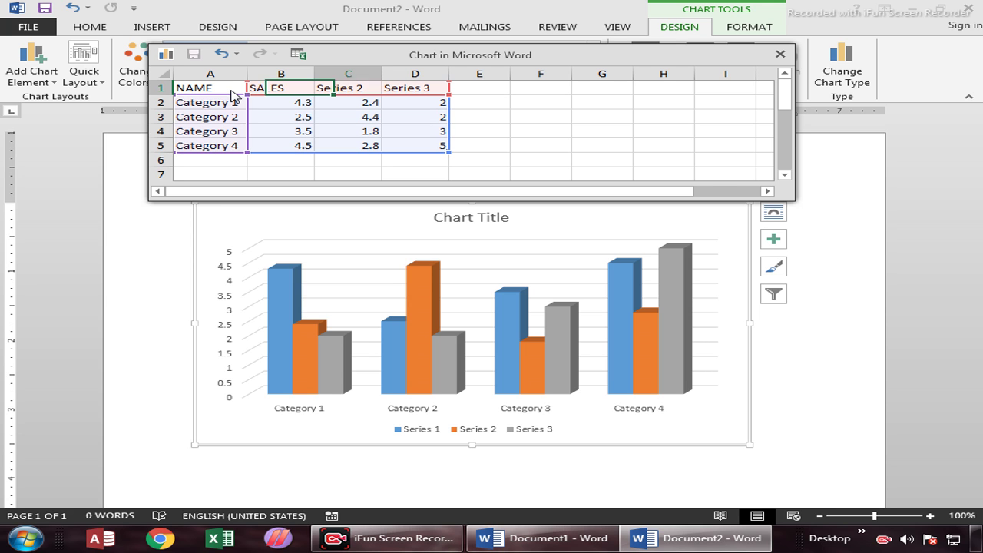
text(TARGET)
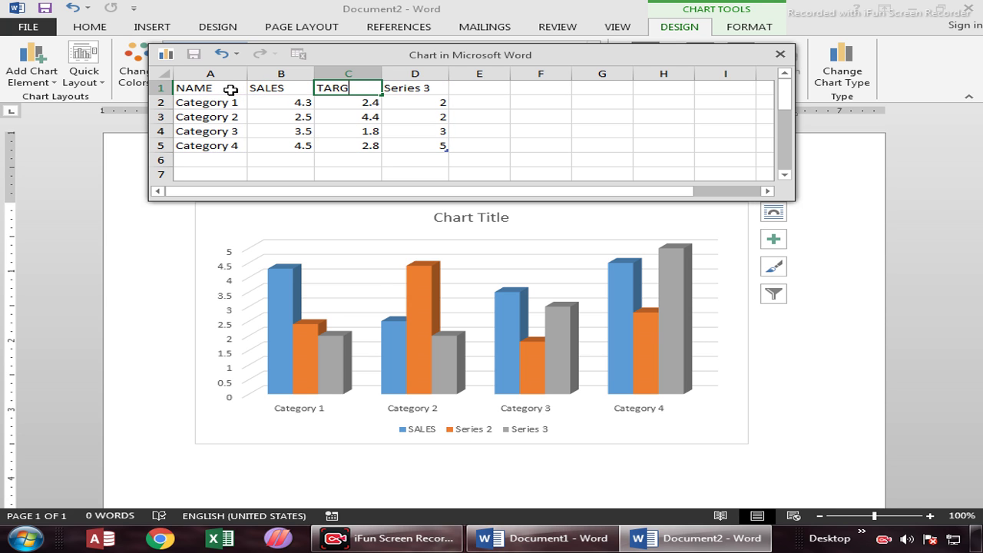
key(Return)
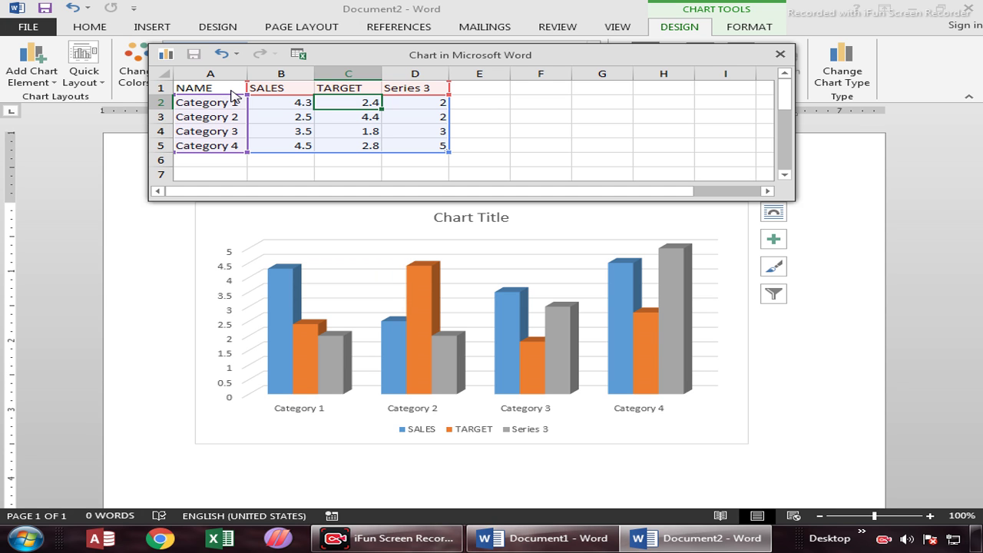
Step: Replace the four category labels in A2 to A5 of the chart data with salespeople's first names
key(Left)
key(Left)
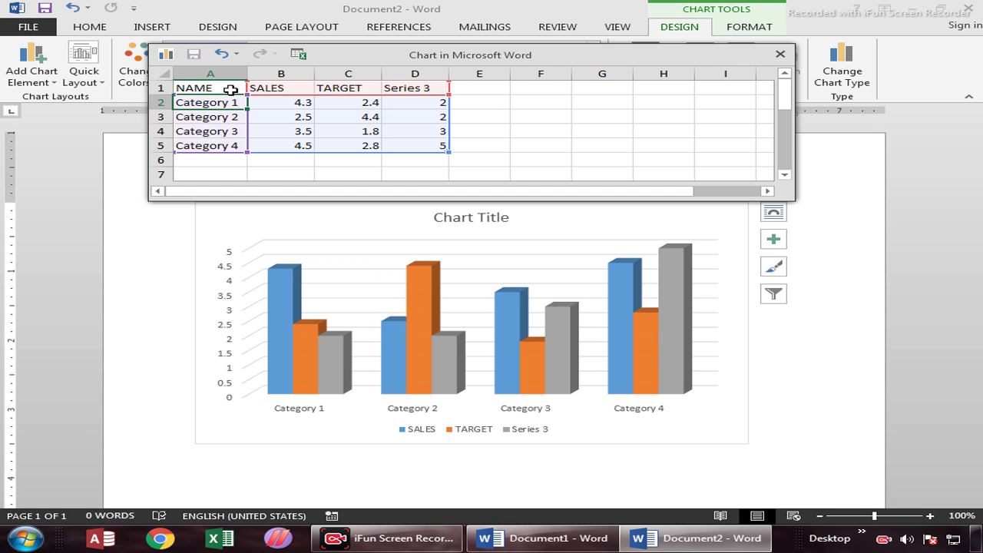
text(MONICA)
key(BackSpace)
key(BackSpace)
text(KA)
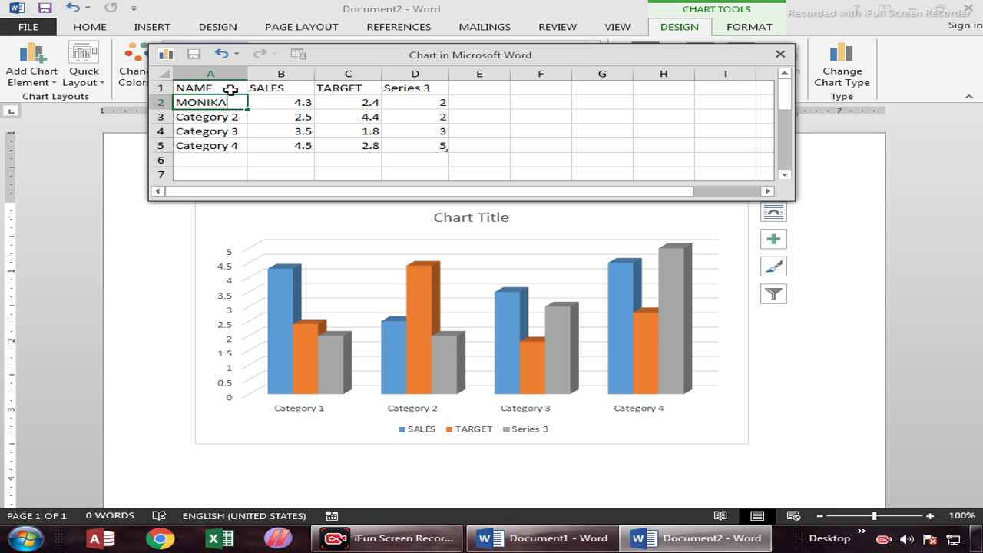
key(Return)
text(KAMAL)
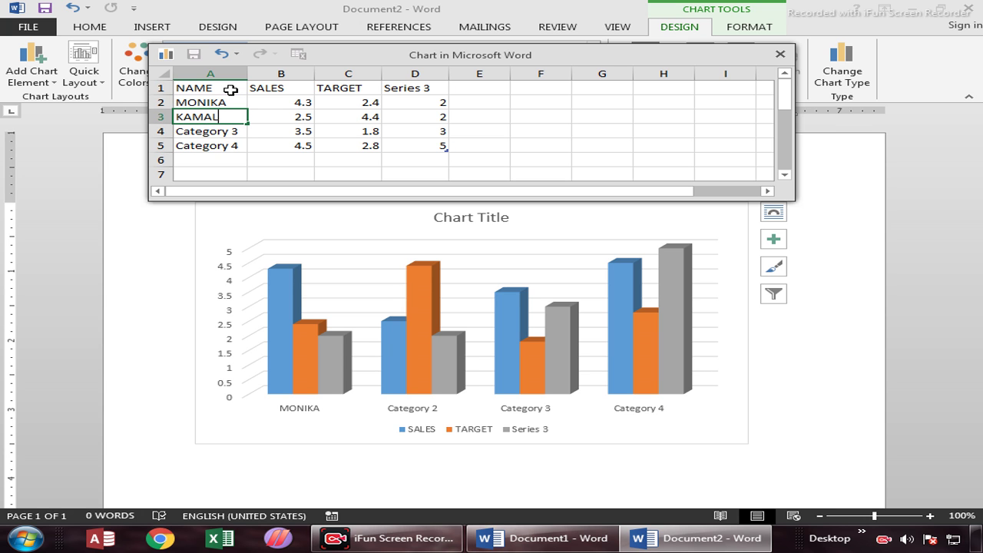
key(Return)
text(S)
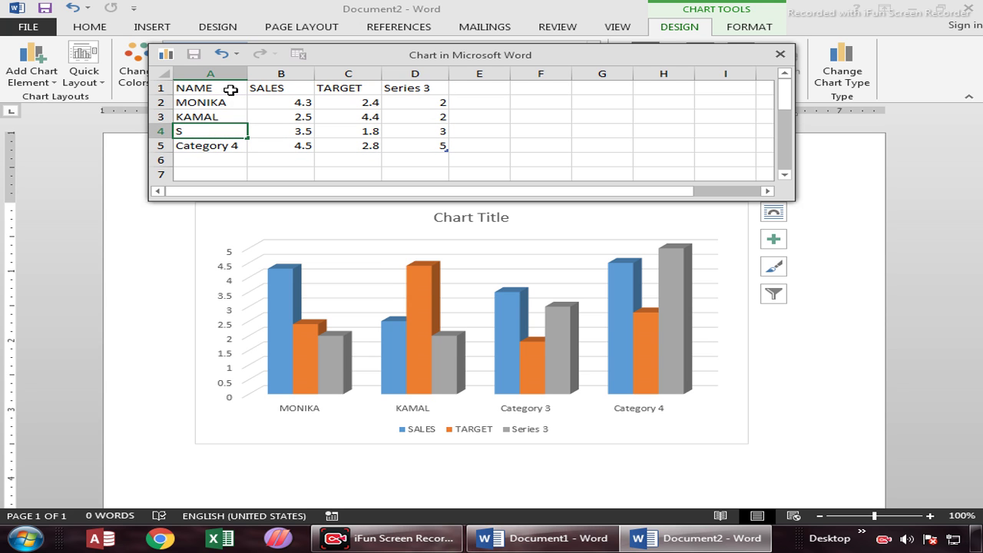
text(UNAINA)
key(Return)
text(B)
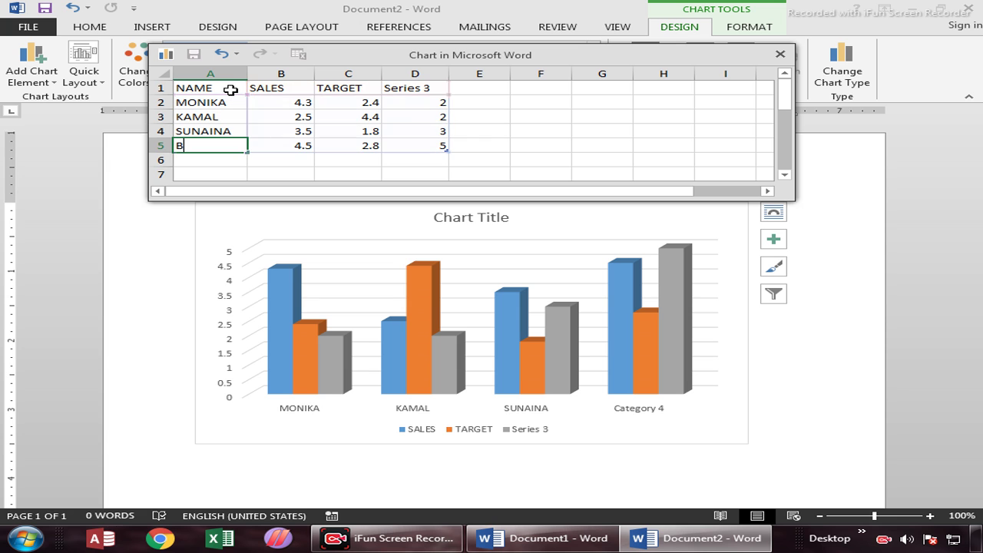
key(BackSpace)
text(NE)
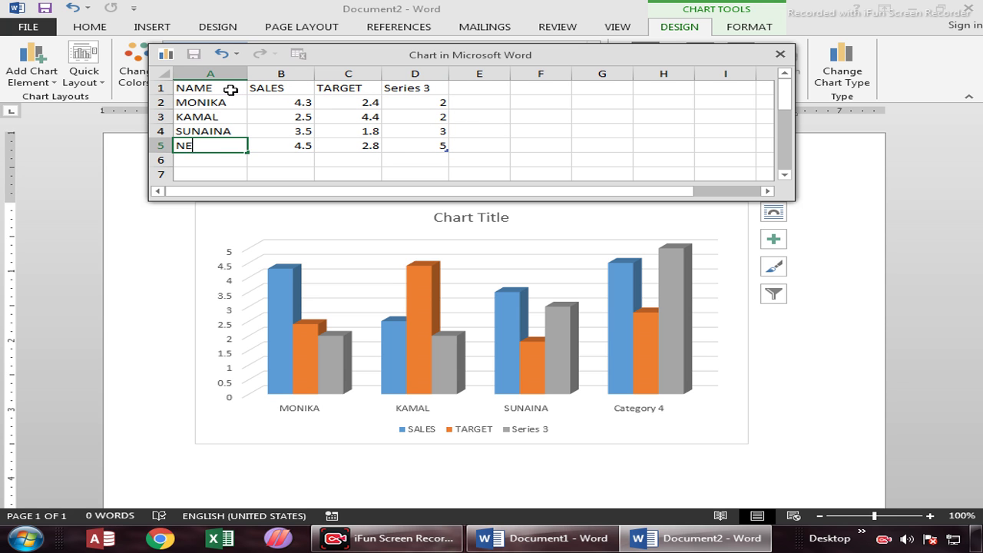
text(EMA)
click(231, 90)
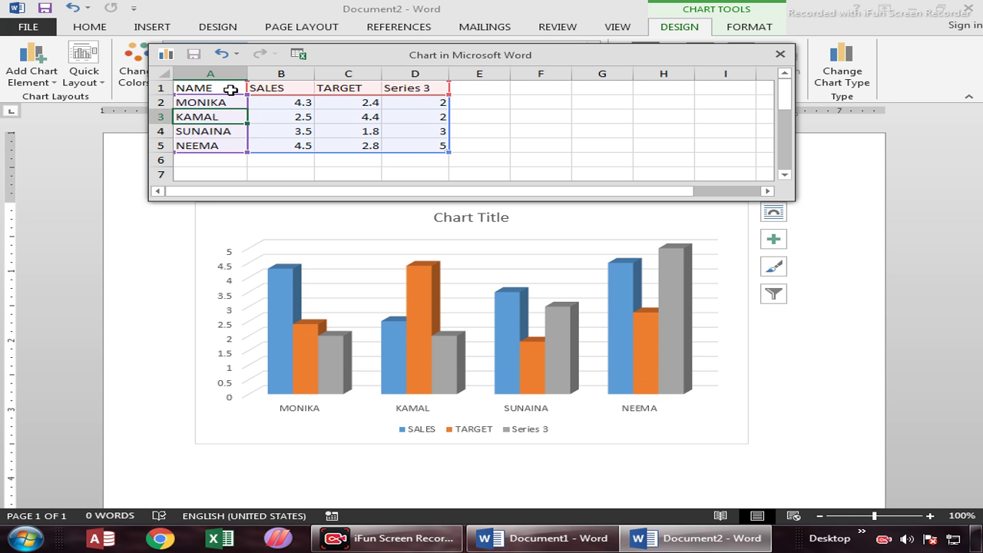
Step: Enter 1500 as the first TARGET value in C2 and fill it down through C5
key(Tab)
key(Right)
key(Down)
text(1500)
key(Return)
key(shift+Down)
key(shift+Down)
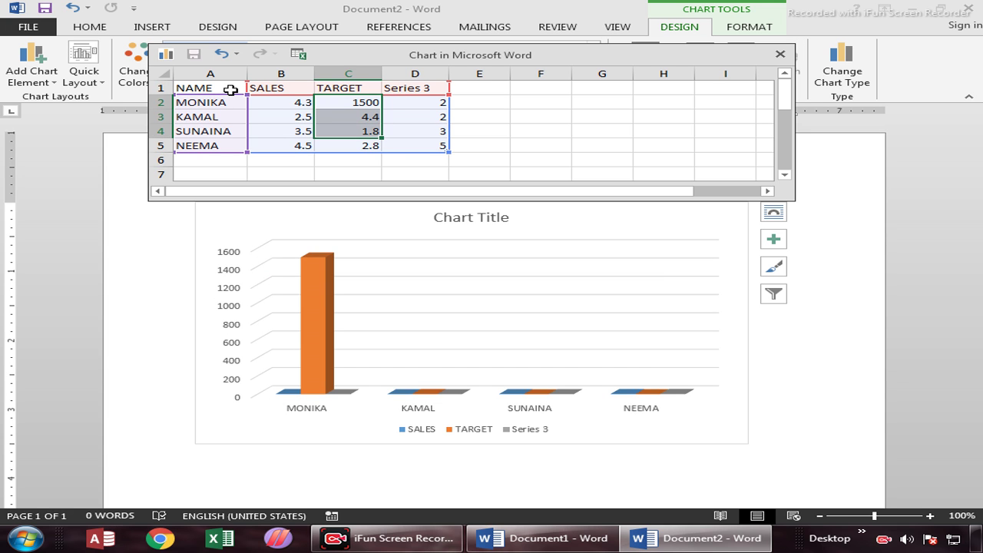
key(ctrl+d)
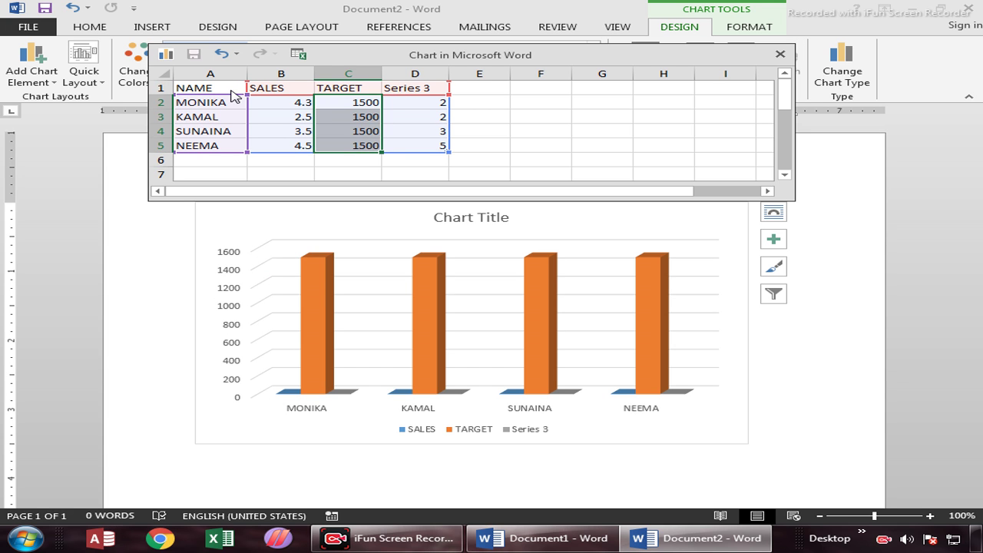
Step: Enter the SALES values 1600, 785, 960 and 1200 in cells B2 to B5
key(Left)
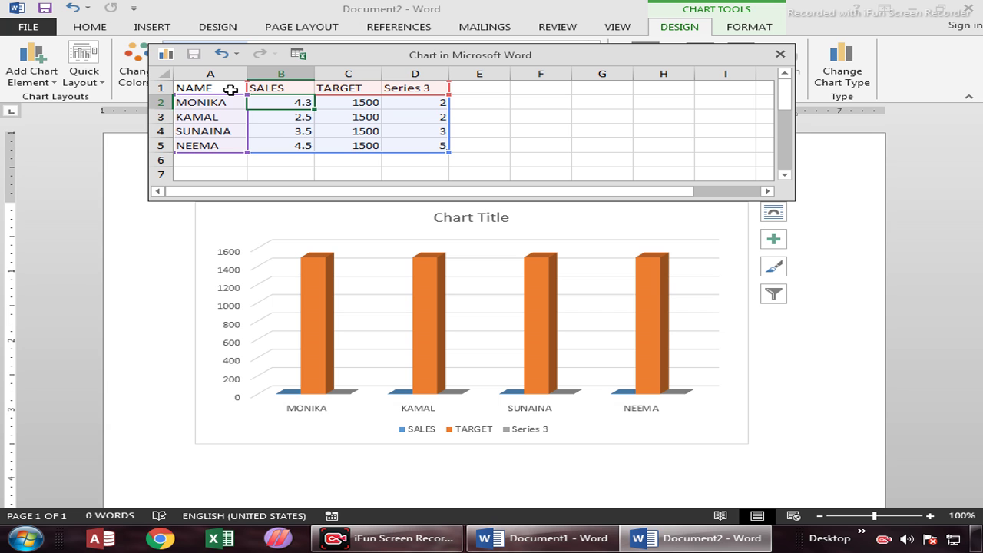
text(1600)
key(Return)
text(785)
key(Return)
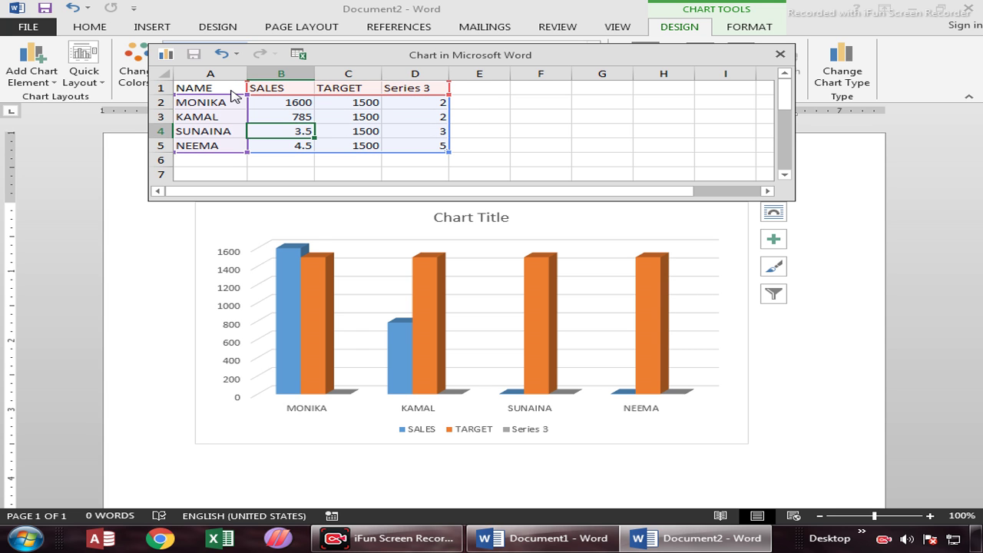
text(960)
key(Return)
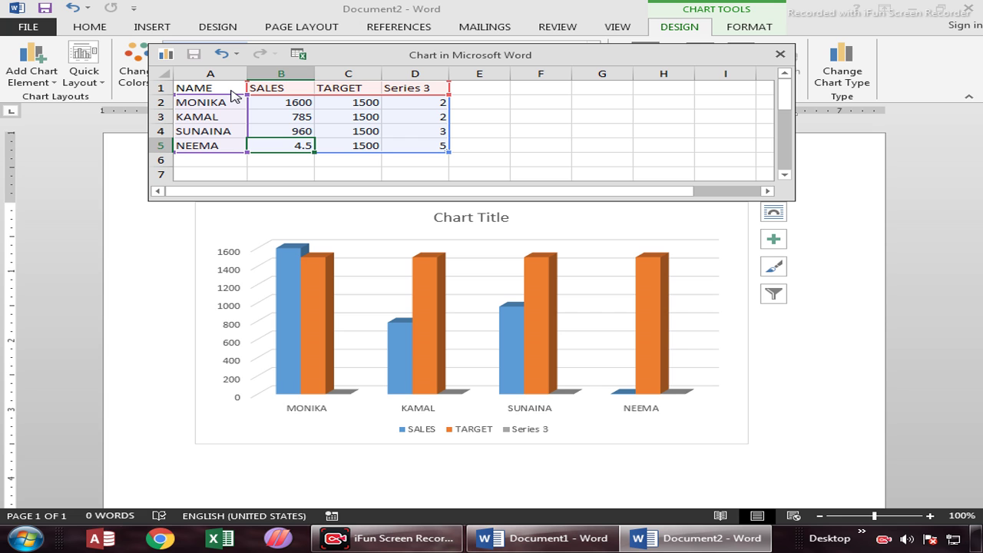
text(1200)
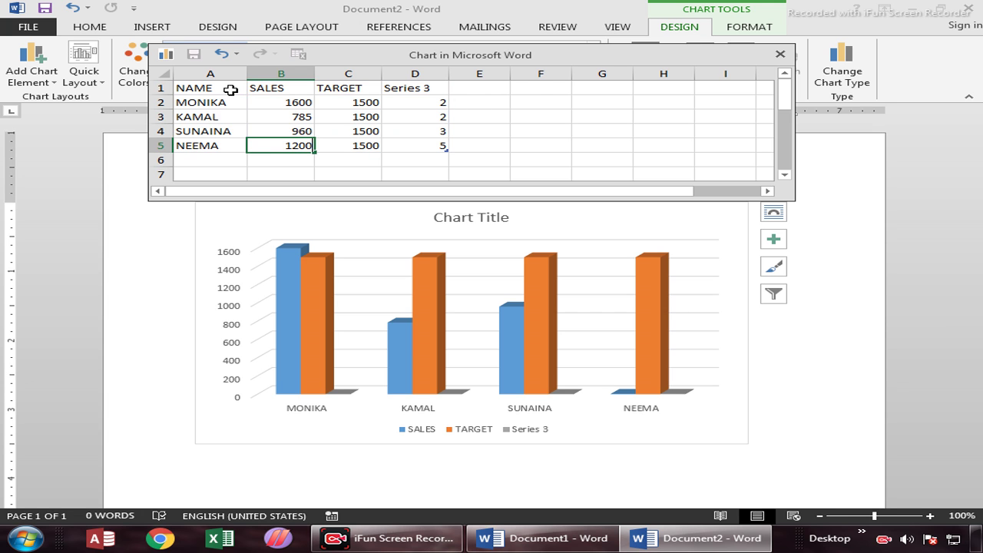
key(Return)
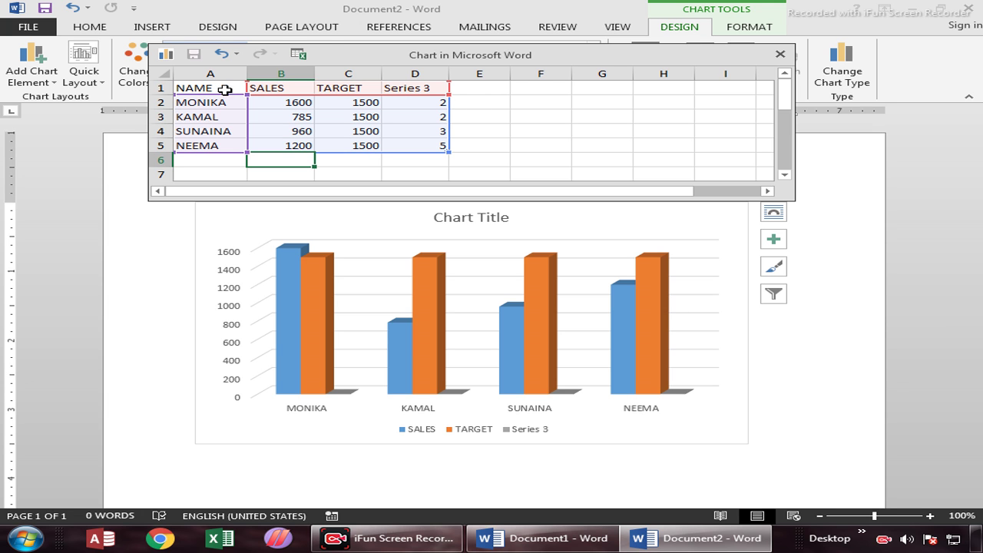
Step: Delete the Series 3 table column from the chart data and close the data sheet
drag(403, 87, 403, 146)
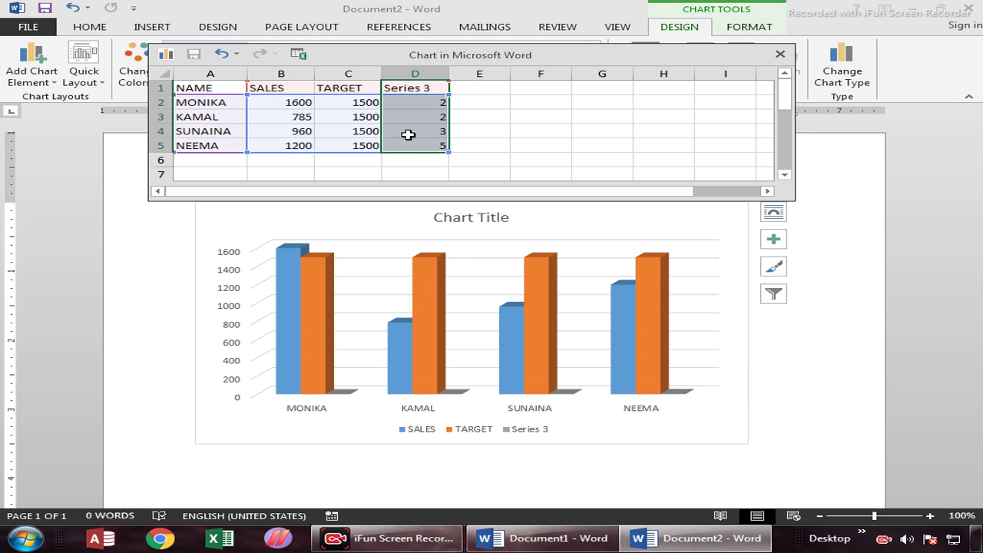
right_click(419, 87)
mouse_move(503, 226)
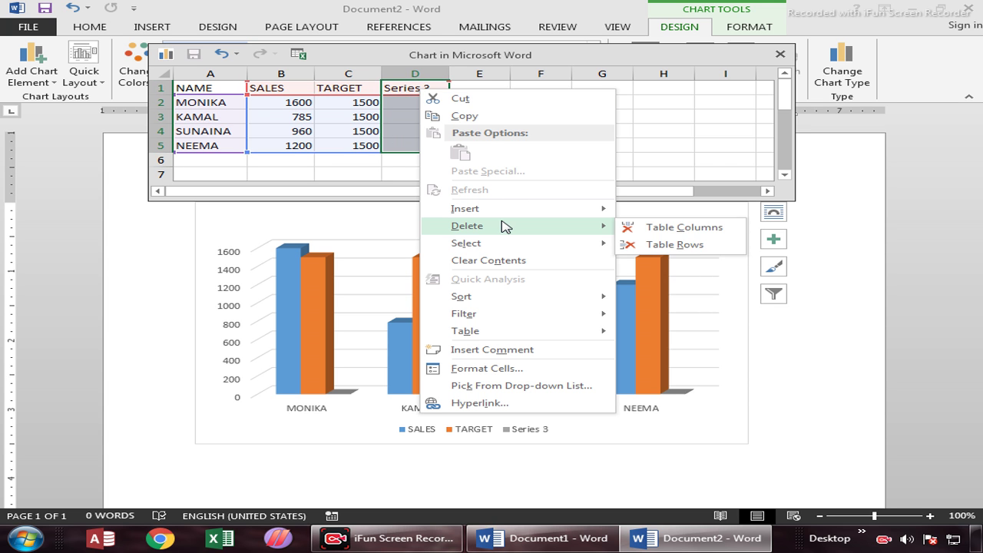
click(717, 227)
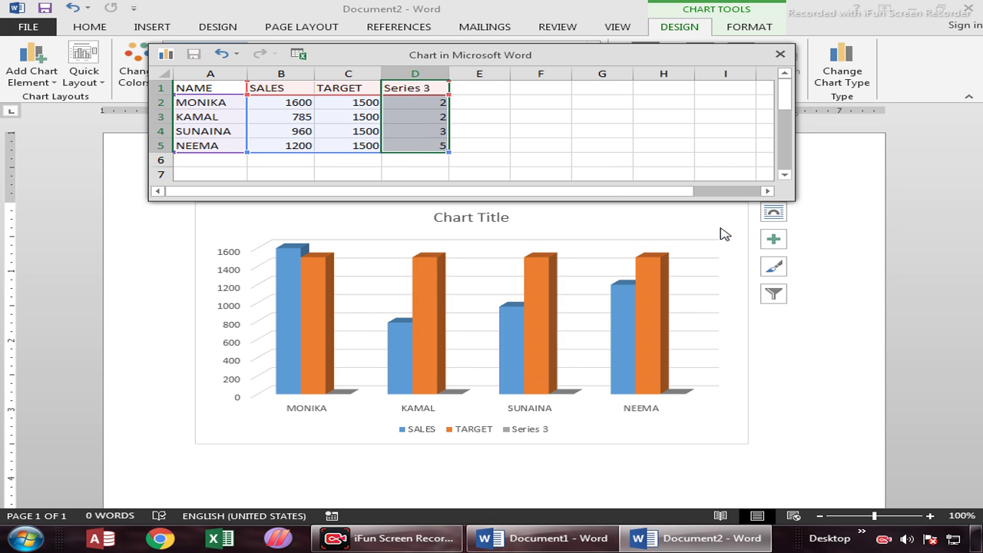
click(780, 54)
click(676, 547)
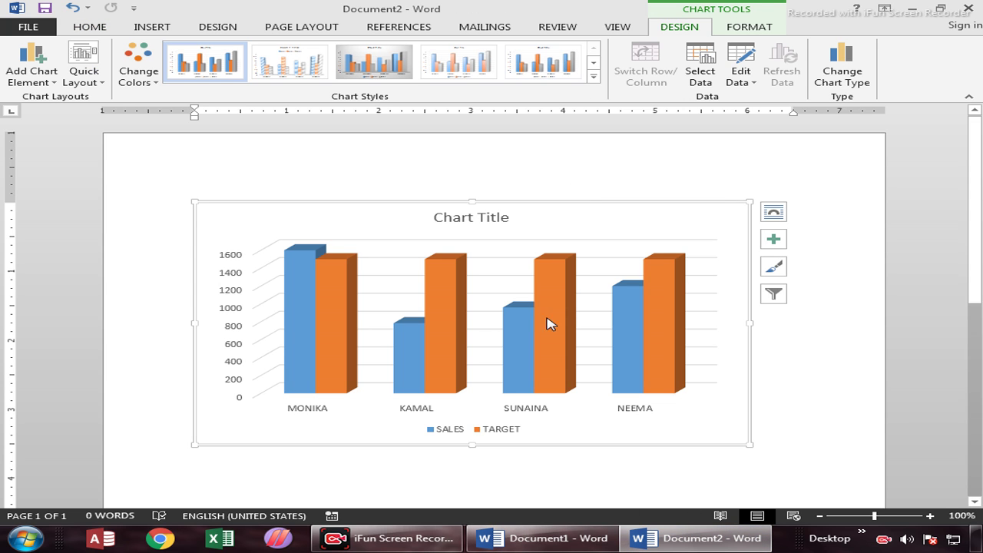
Step: Enlarge the chart to about 6.7 by 2.8 inches and apply the dark gradient-background style with shaded blue and orange columns
drag(748, 443, 815, 463)
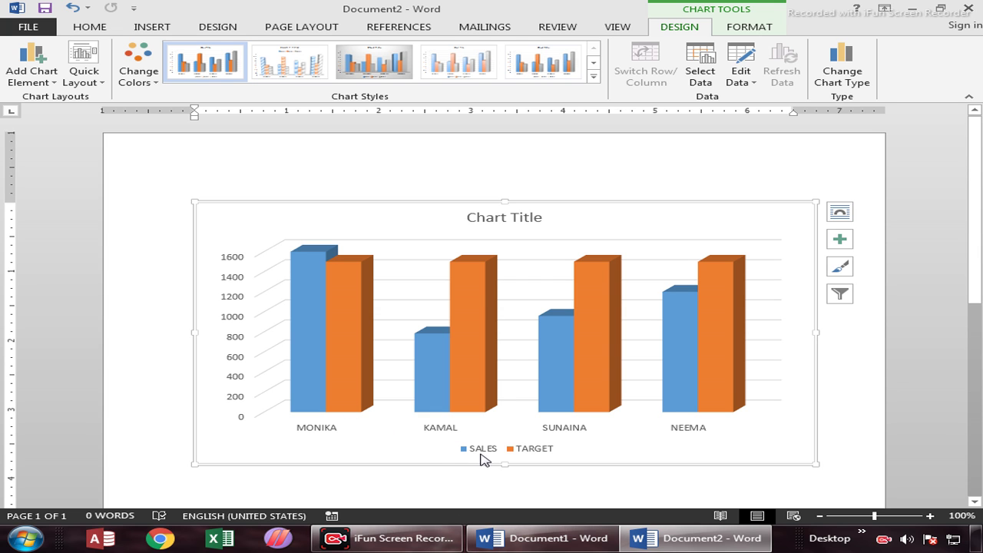
mouse_move(318, 266)
click(596, 78)
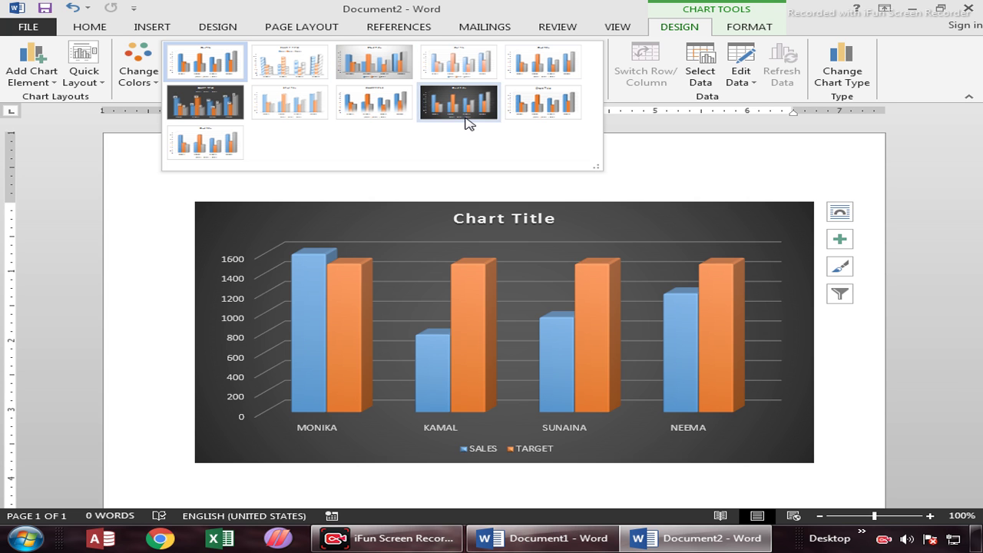
click(460, 103)
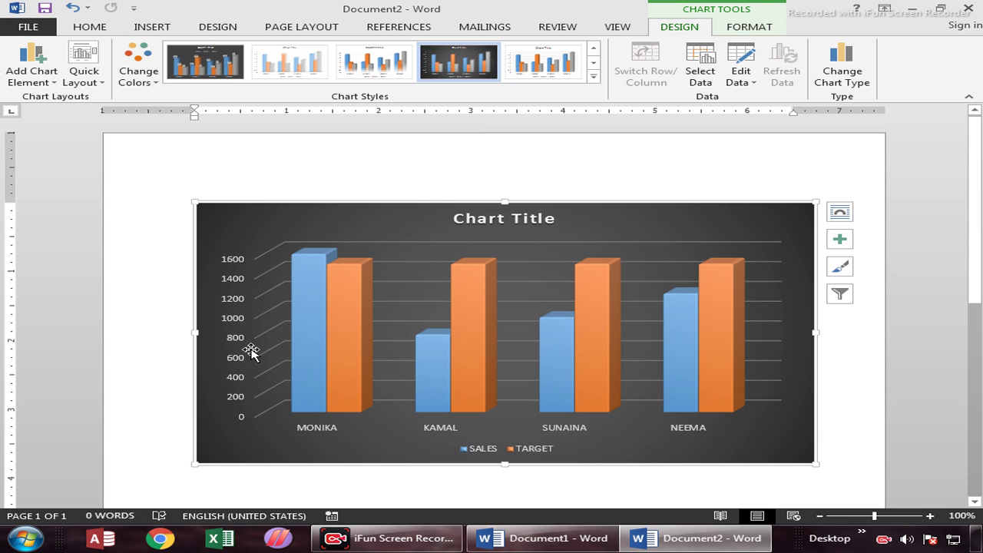
Step: Fill the SALES series columns with the standard yellow colour
click(315, 266)
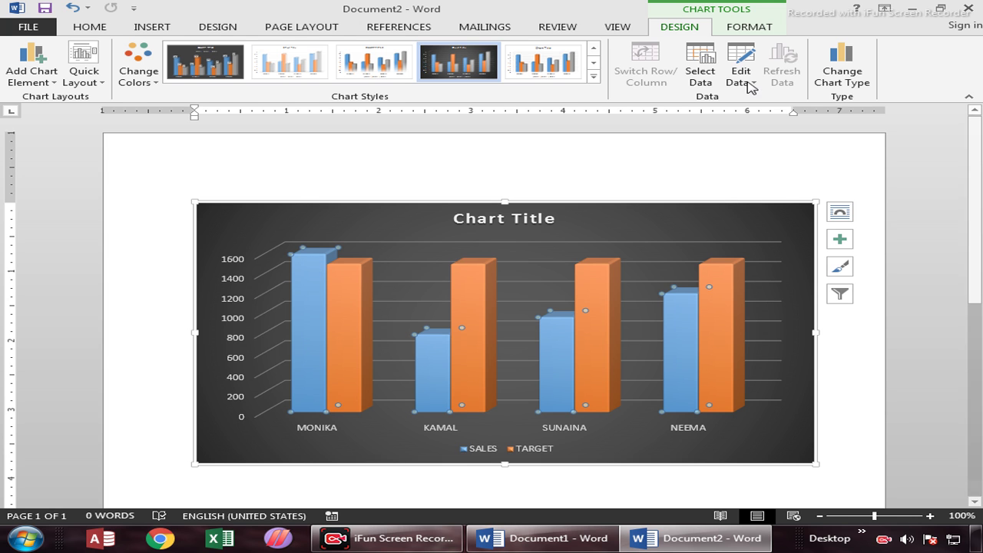
click(748, 27)
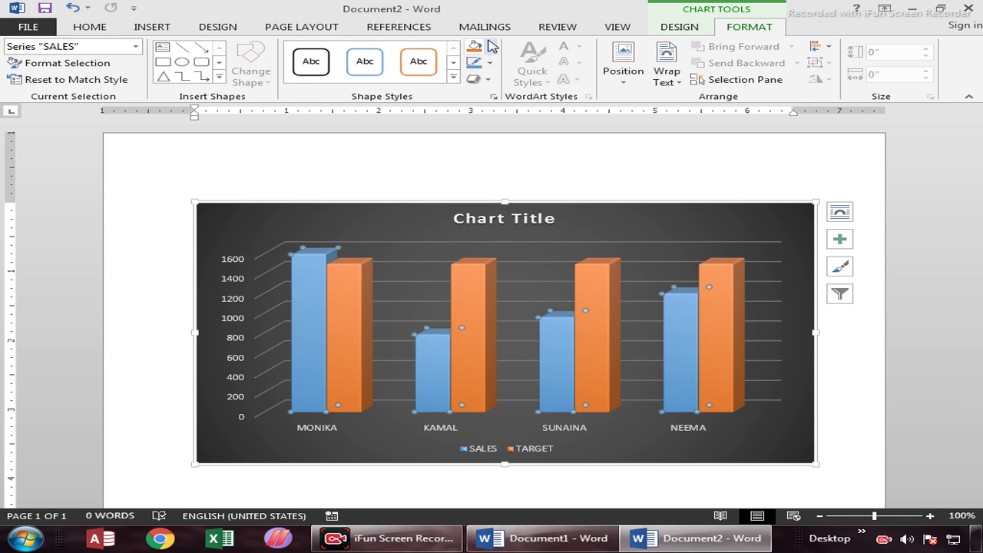
click(489, 47)
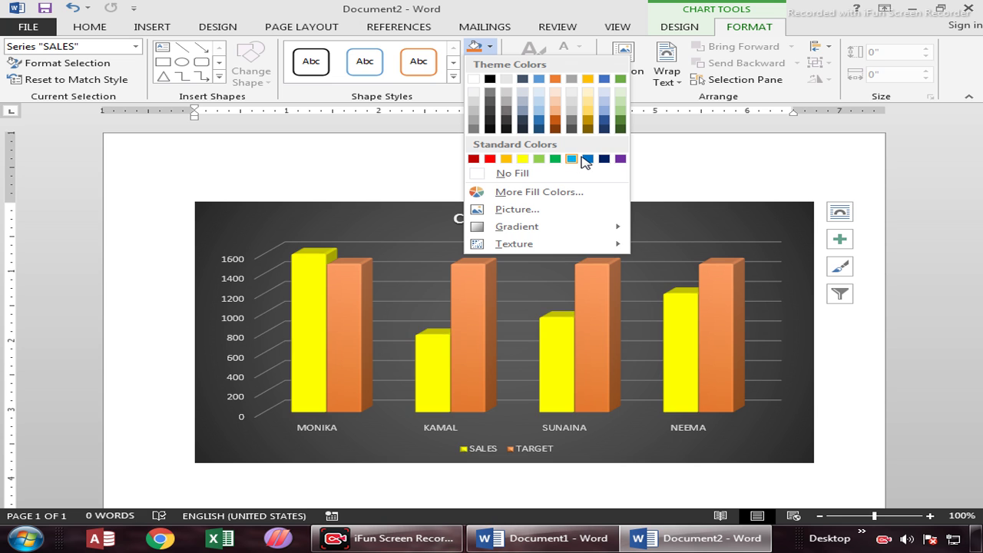
click(522, 160)
click(879, 338)
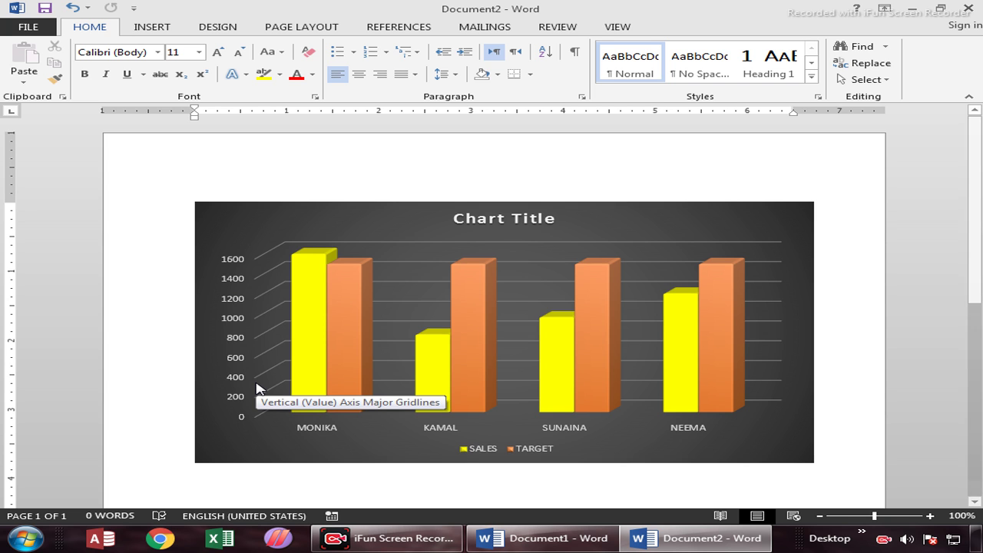
Step: Set the vertical axis major unit to 320 and close the axis formatting options
click(235, 280)
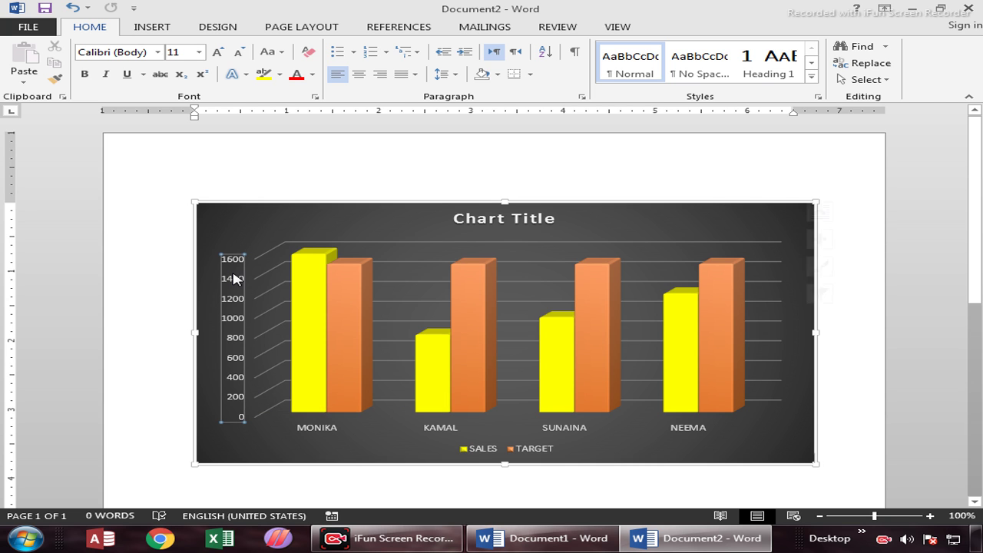
right_click(235, 276)
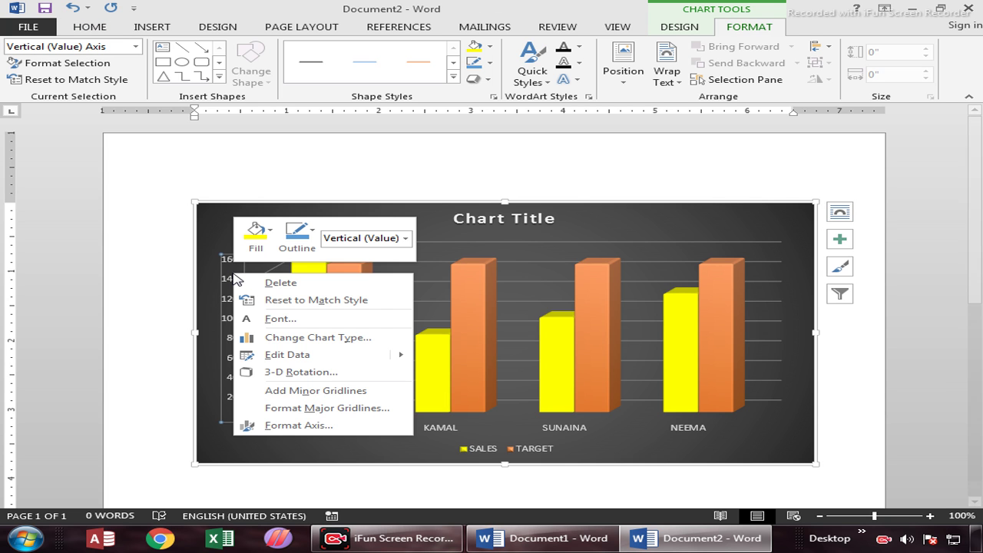
click(323, 426)
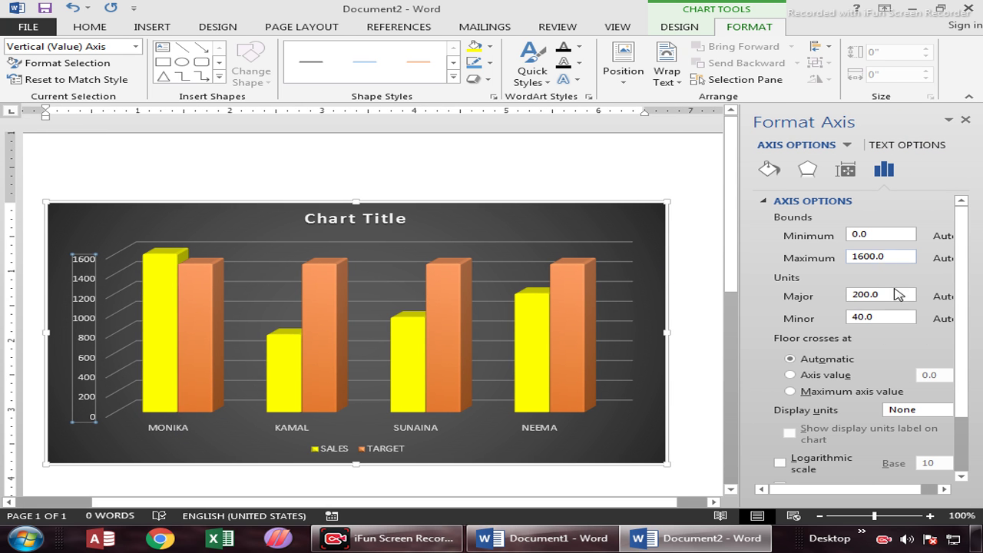
drag(904, 294, 811, 293)
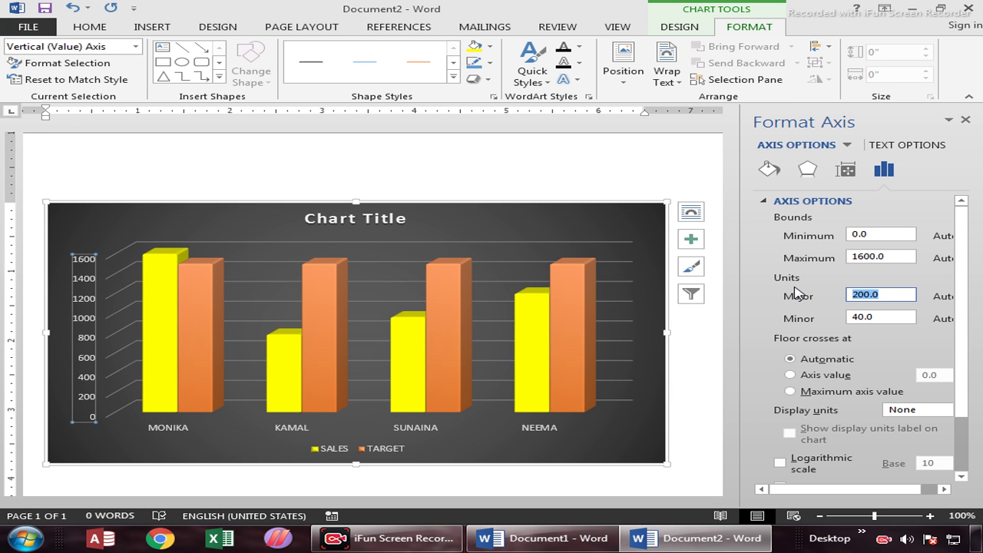
text(320)
key(Return)
click(674, 149)
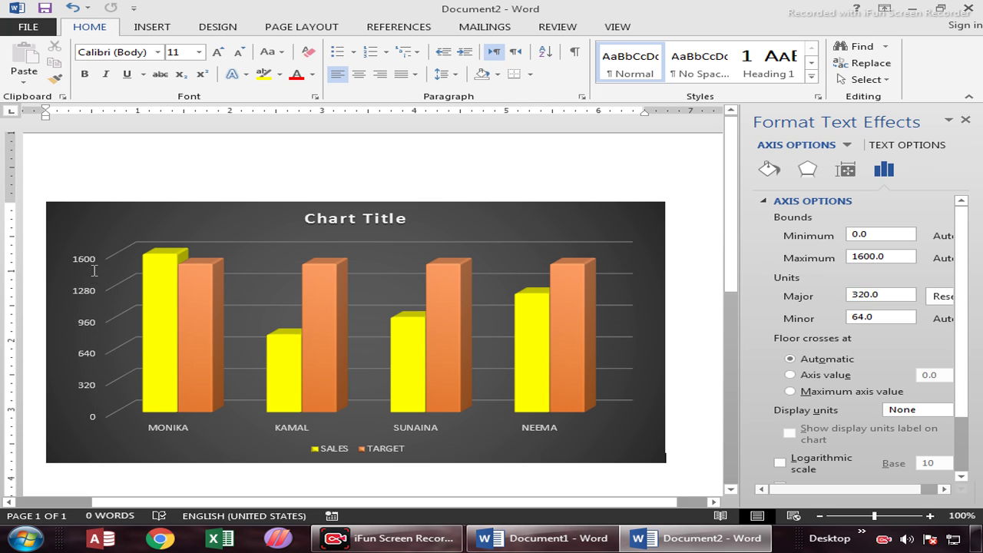
click(965, 119)
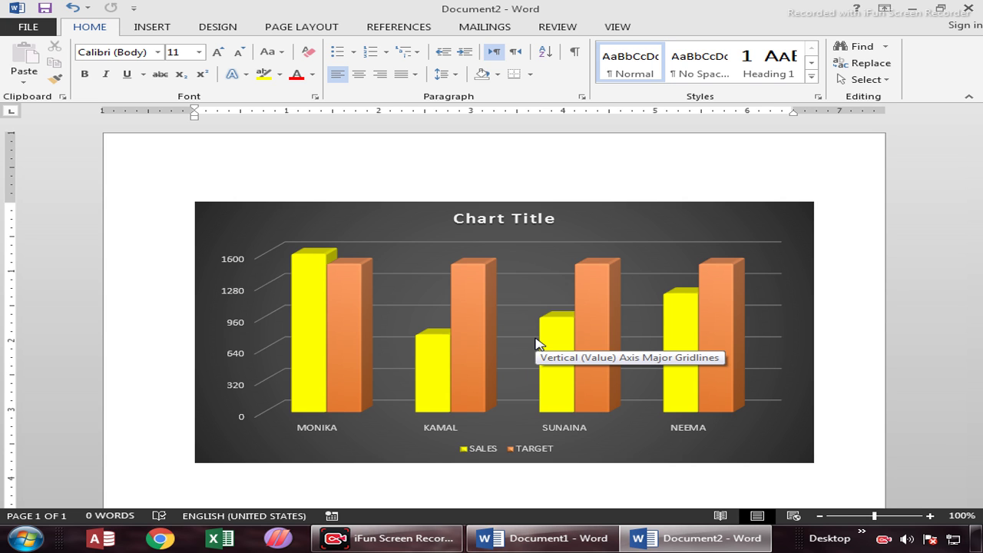
Step: Replace the chart title with "SALES VS TARGET CHART" and deselect the chart
double_click(501, 218)
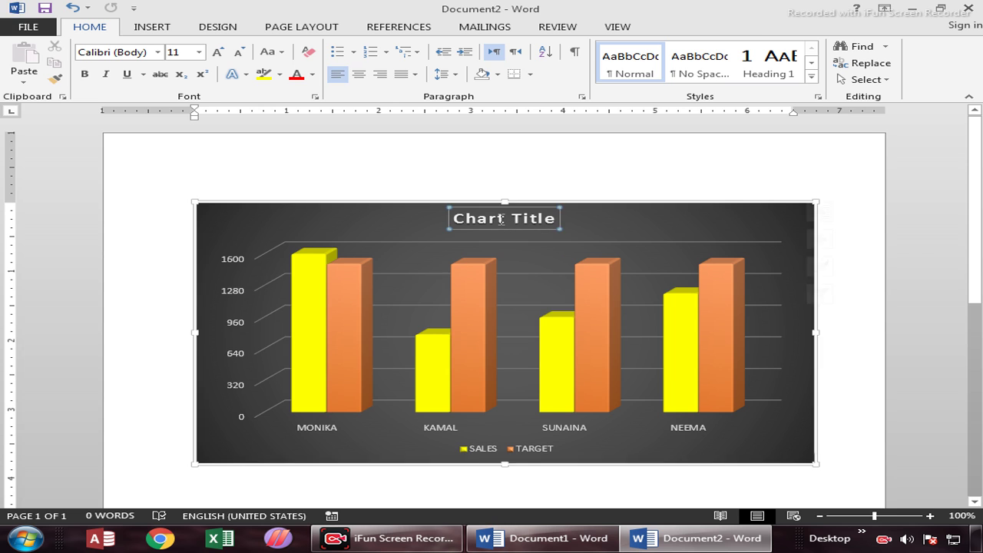
double_click(386, 220)
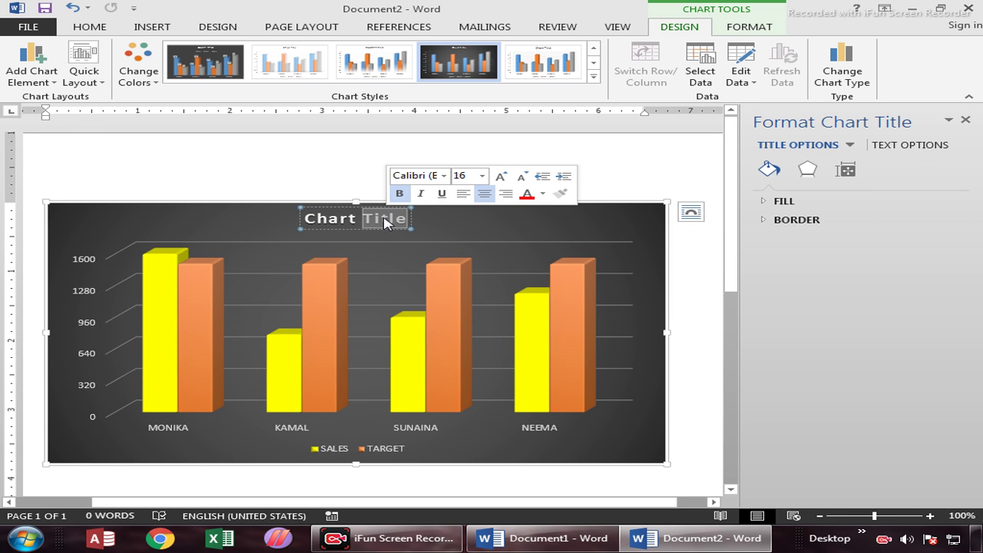
key(BackSpace)
key(BackSpace)
key(BackSpace)
key(BackSpace)
key(BackSpace)
key(BackSpace)
key(BackSpace)
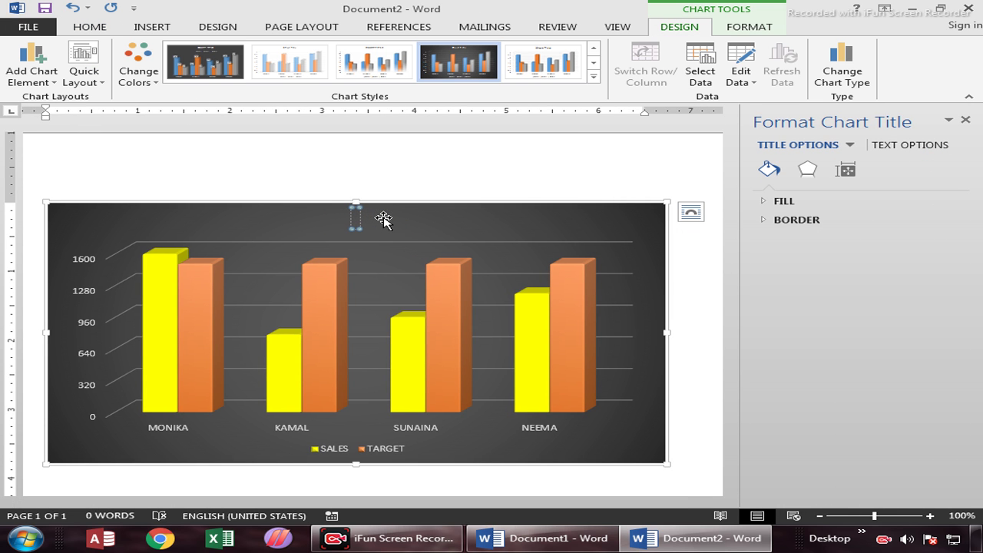
text(SALES V)
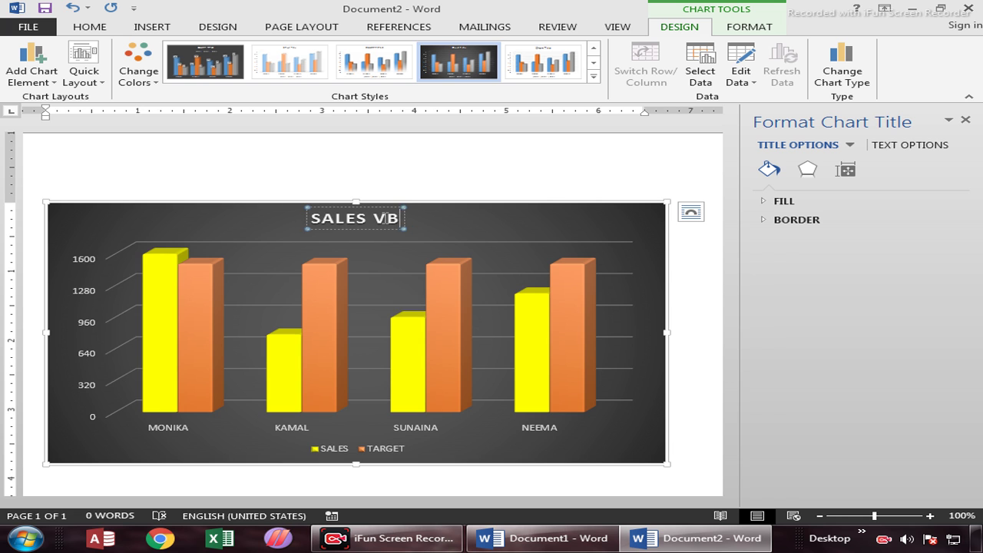
text(S TARGET)
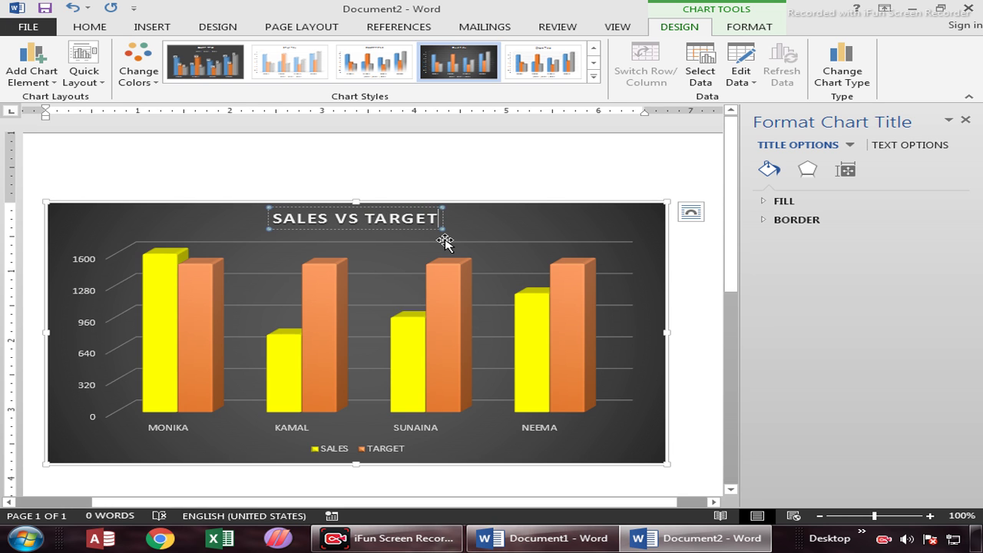
text( CHART)
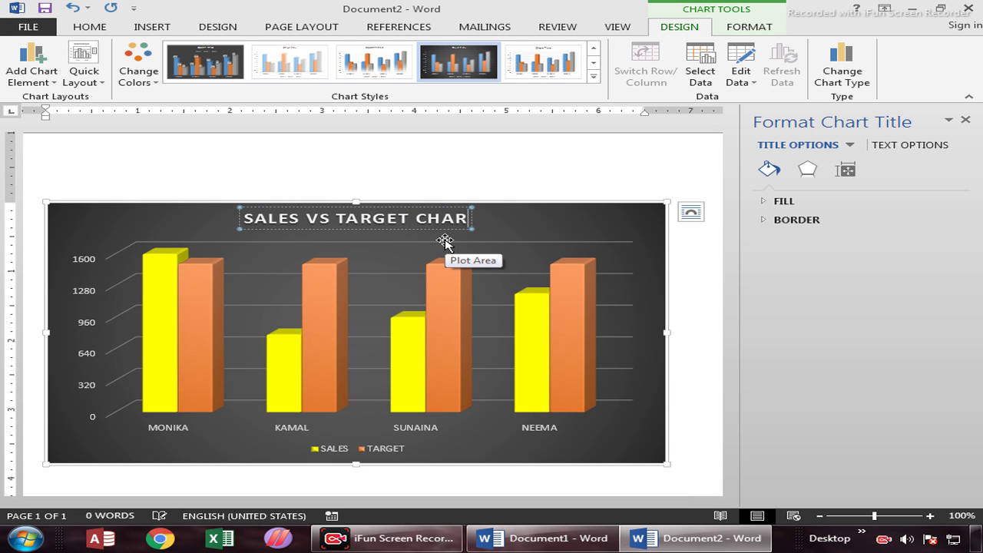
click(965, 120)
click(854, 341)
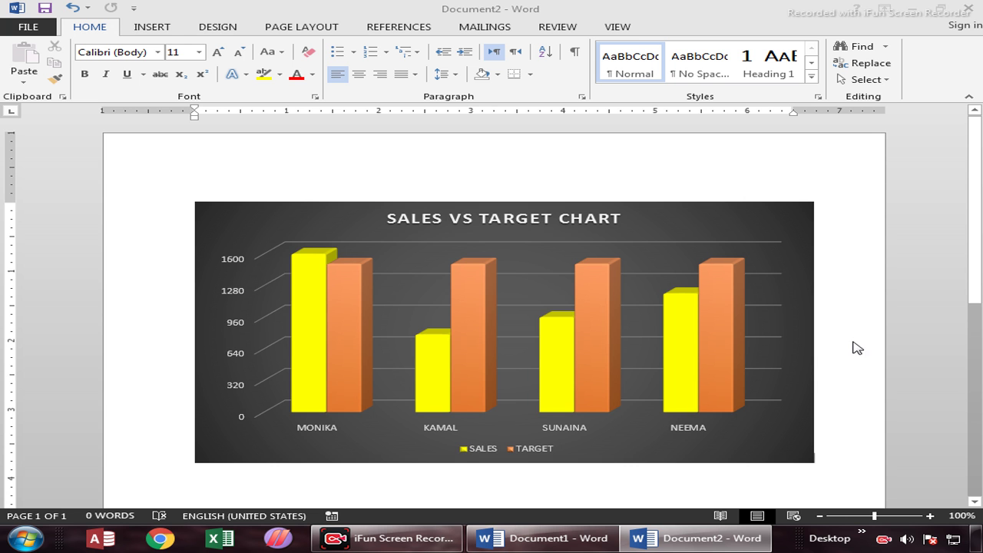
Step: Create a new blank document and insert a line chart with markers
key(ctrl+n)
click(174, 29)
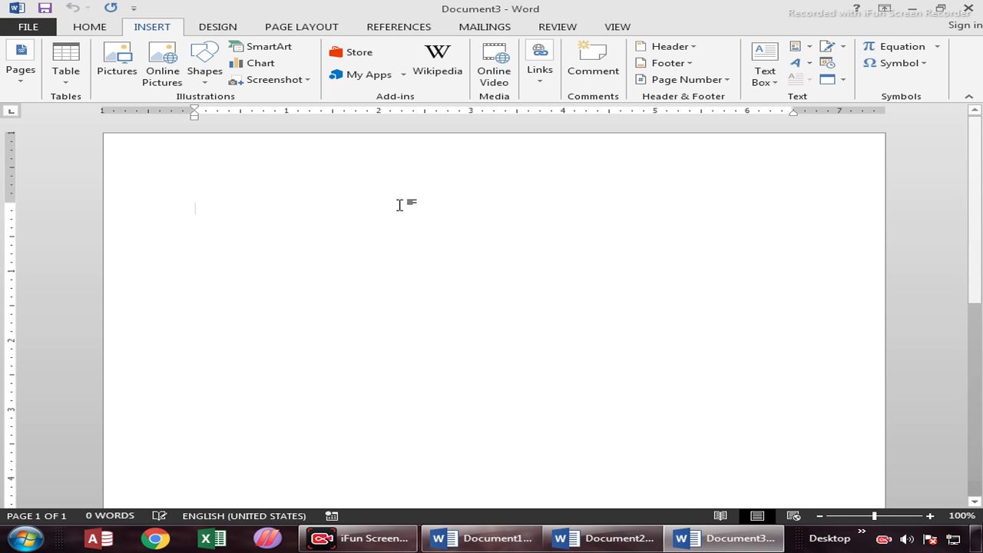
click(253, 66)
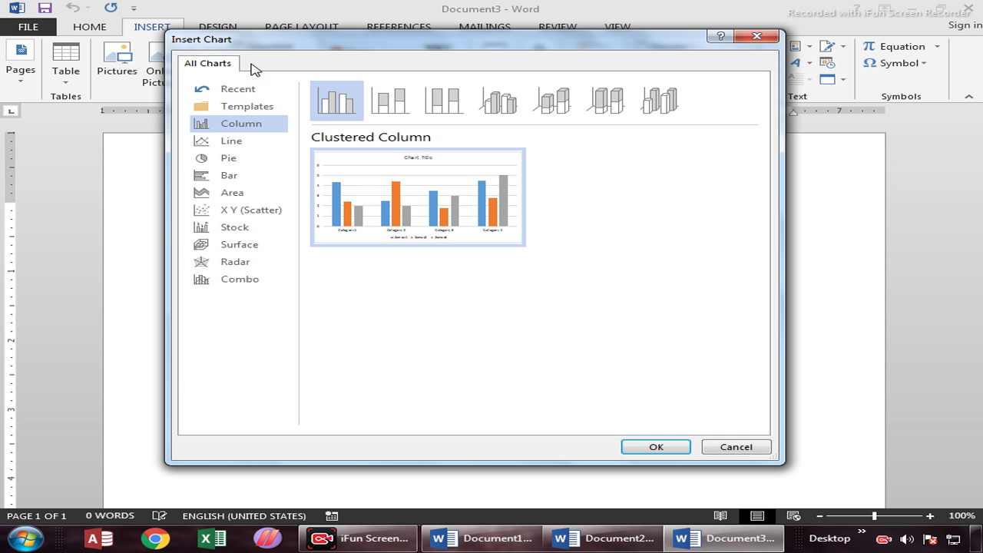
click(250, 143)
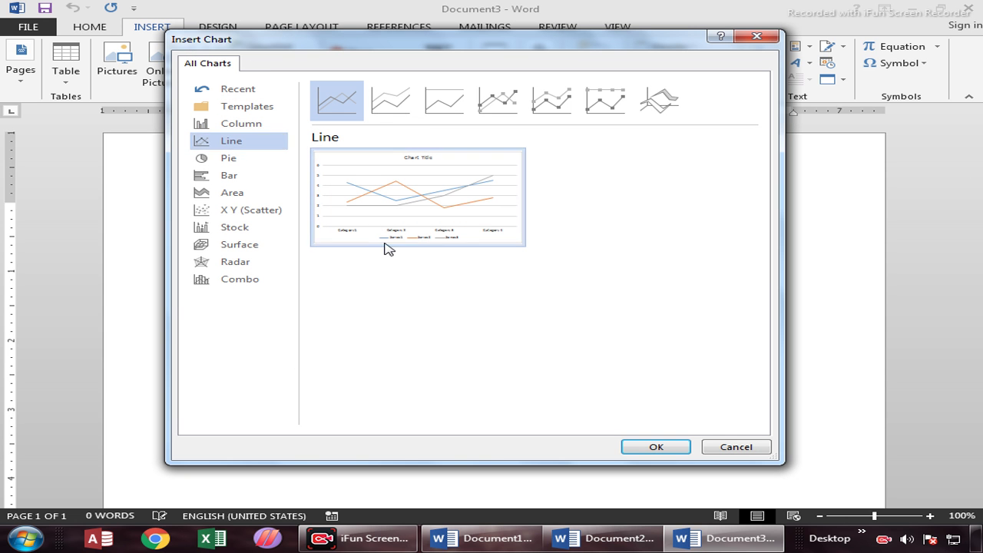
click(499, 99)
click(655, 447)
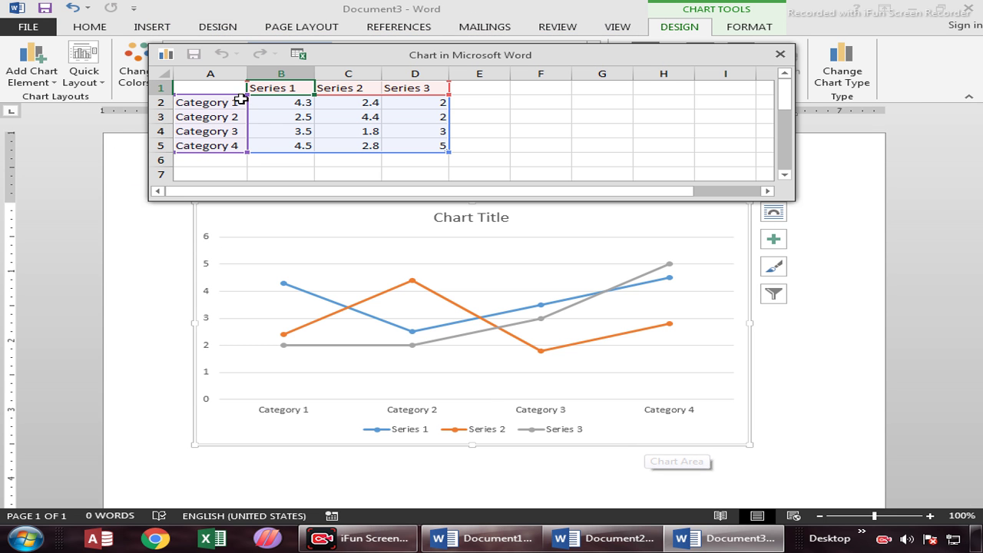
Step: Enter the chart data headers MONTH, 2021, 2020 and 2019 in cells A1 to D1, with the years as text
drag(235, 87, 239, 91)
click(235, 88)
text(MONTH)
key(Tab)
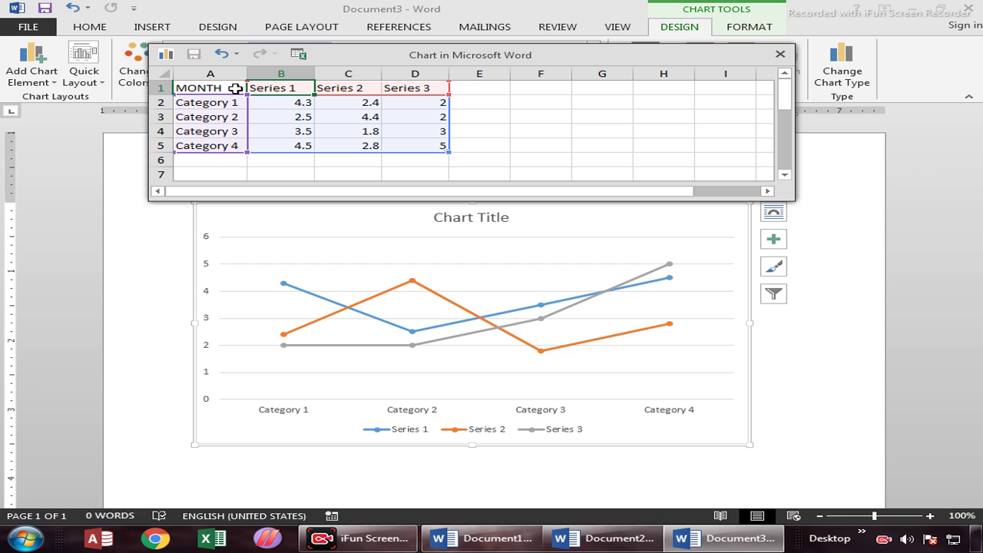
text('2021)
key(Tab)
text(')
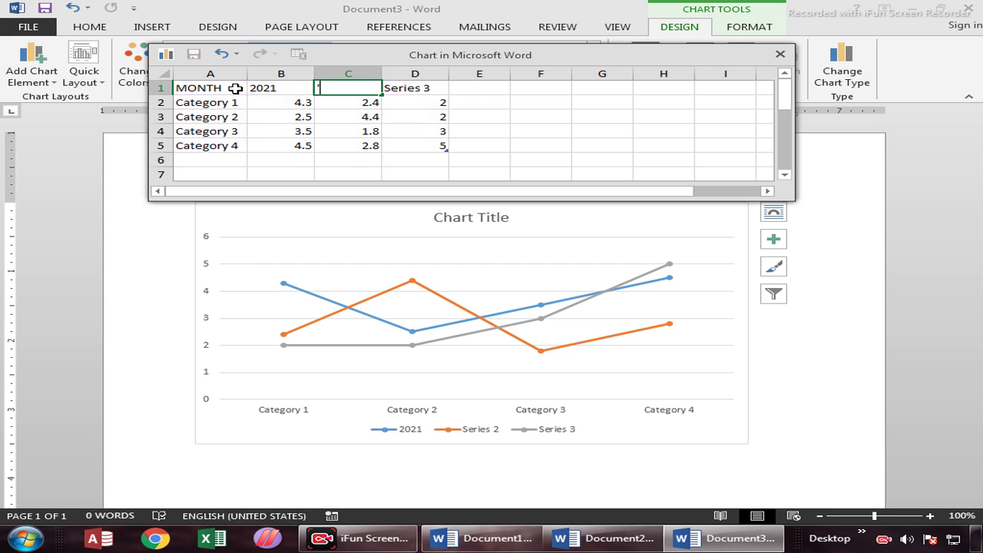
text(2020)
key(Tab)
text(')
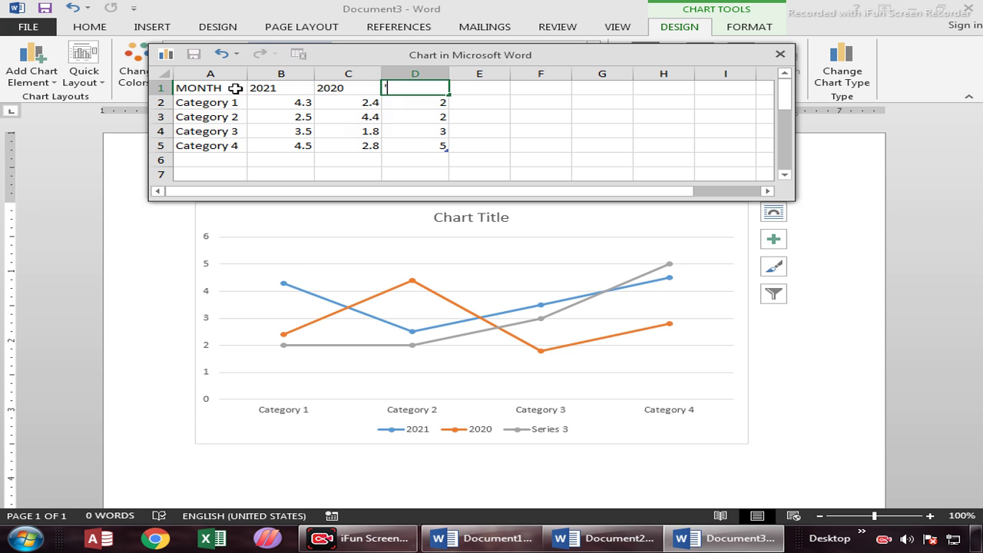
Step: Replace the category names in cells A2 to A5 with JAN, FEB, MAR and APR
click(235, 88)
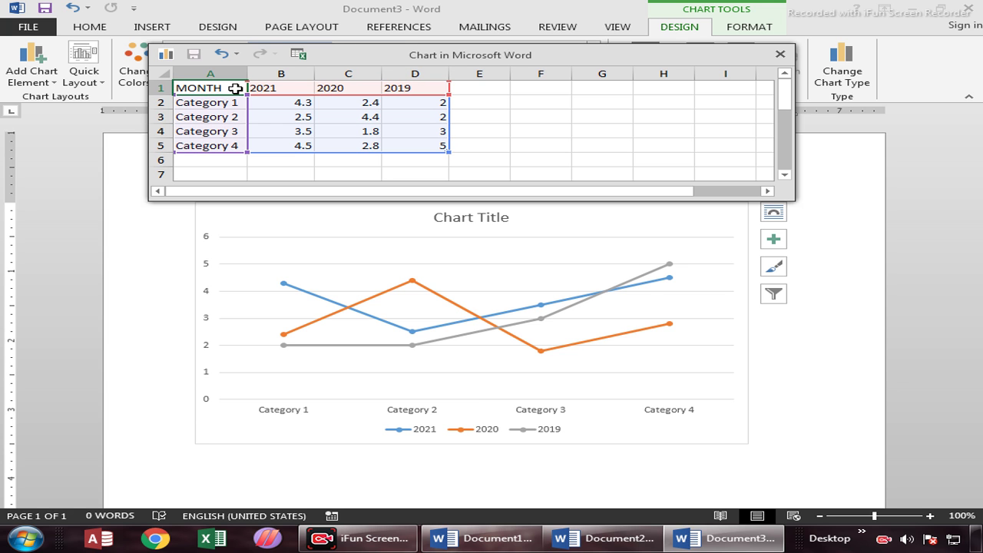
key(Down)
text(JAN)
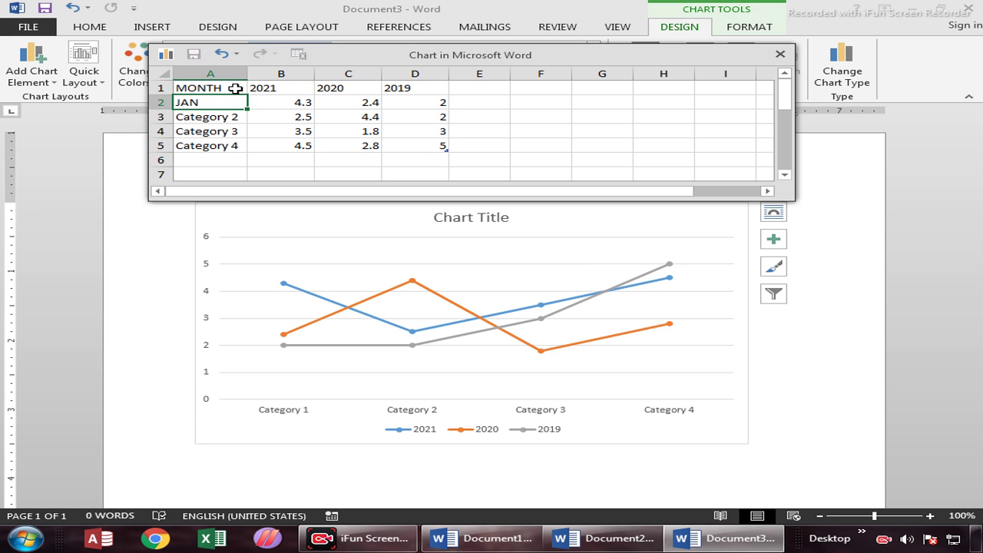
key(Return)
text(FEB)
key(Return)
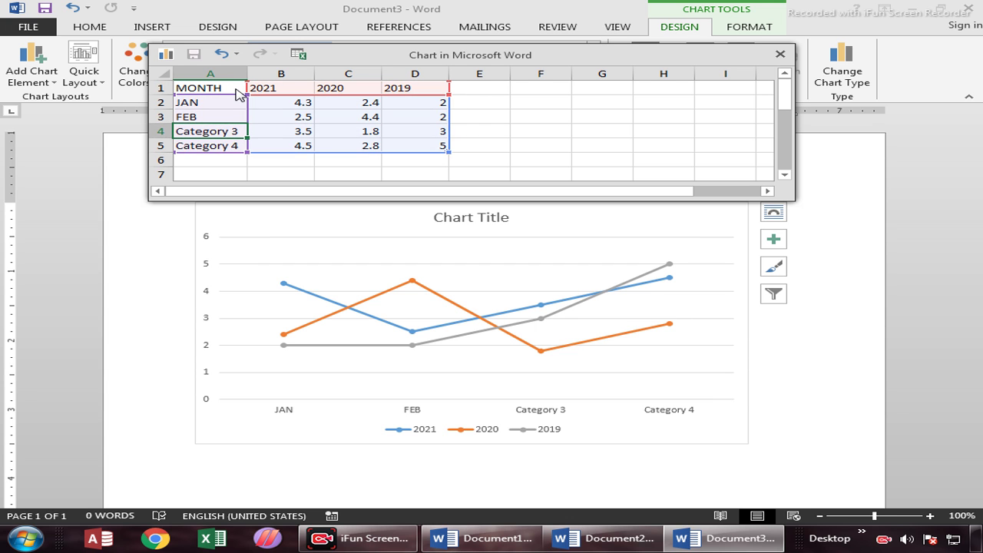
text(MAR)
key(Return)
text(APR)
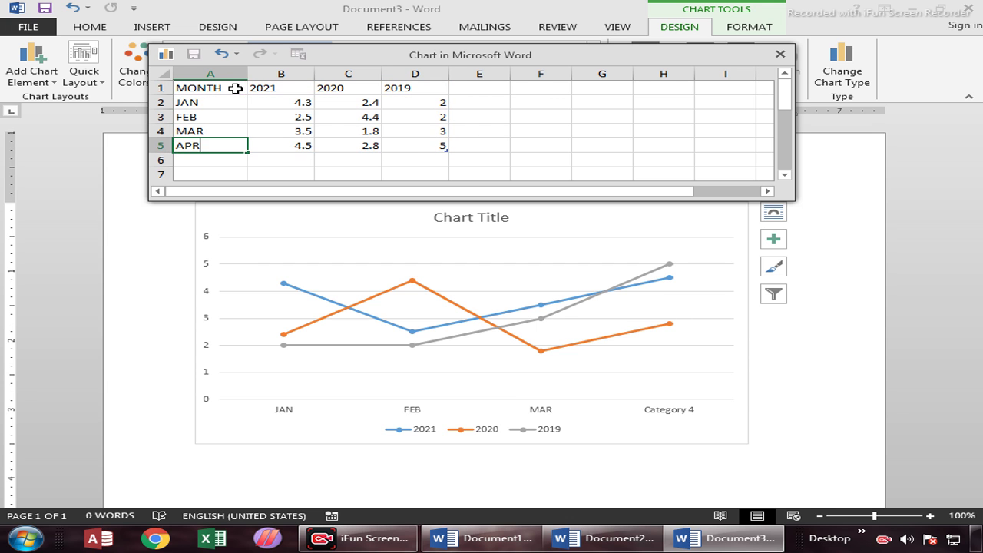
Step: Enter the JAN values 15, 27 and 15 for 2021, 2020 and 2019
click(235, 88)
key(Down)
key(Right)
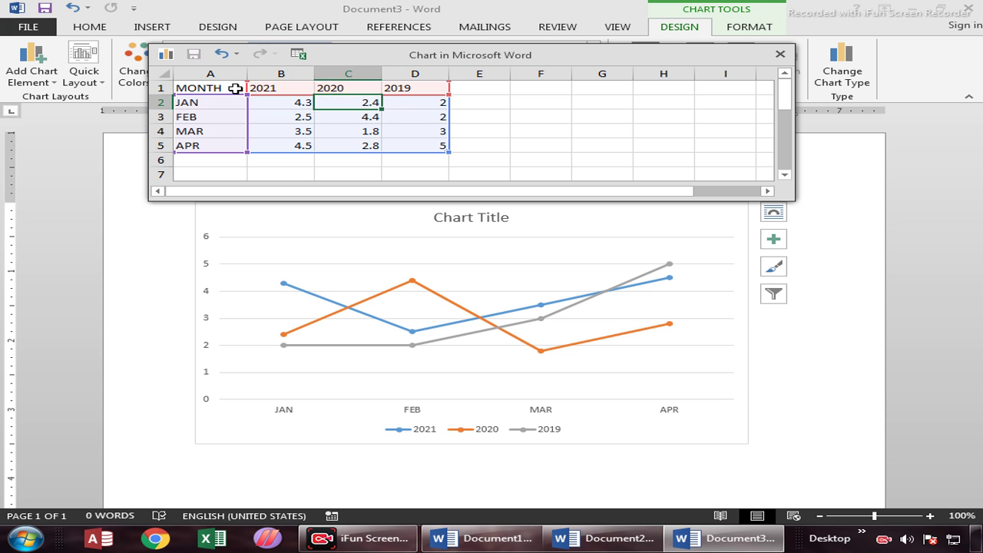
text(15)
key(Tab)
text(27)
key(Tab)
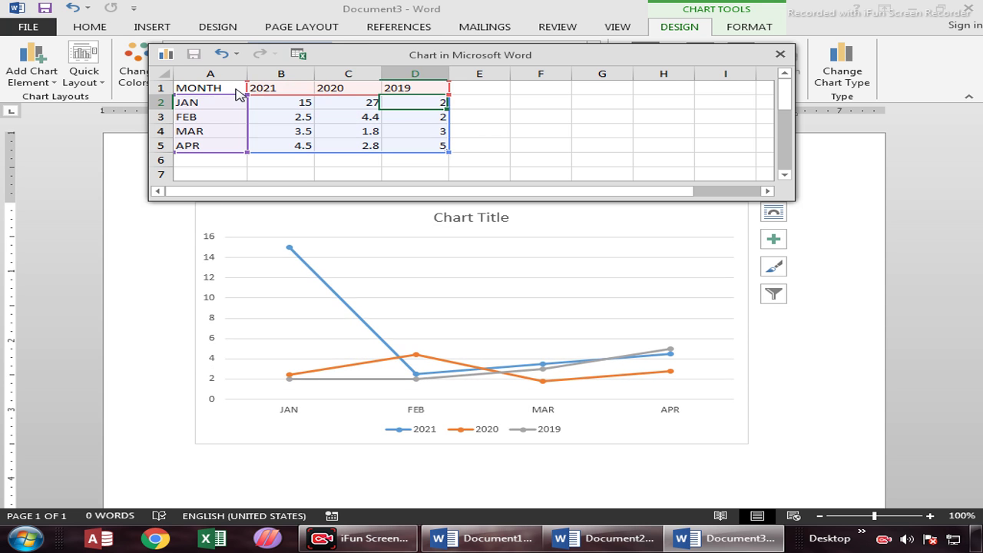
text(15)
key(Return)
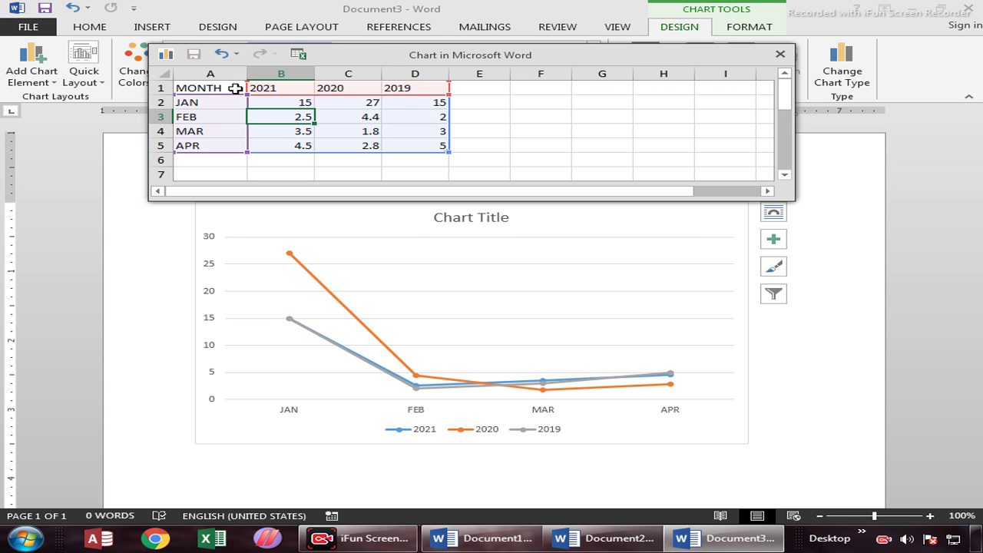
Step: Enter the FEB values 13, 12 and 11 for 2021, 2020 and 2019
text(13)
key(Tab)
text(1)
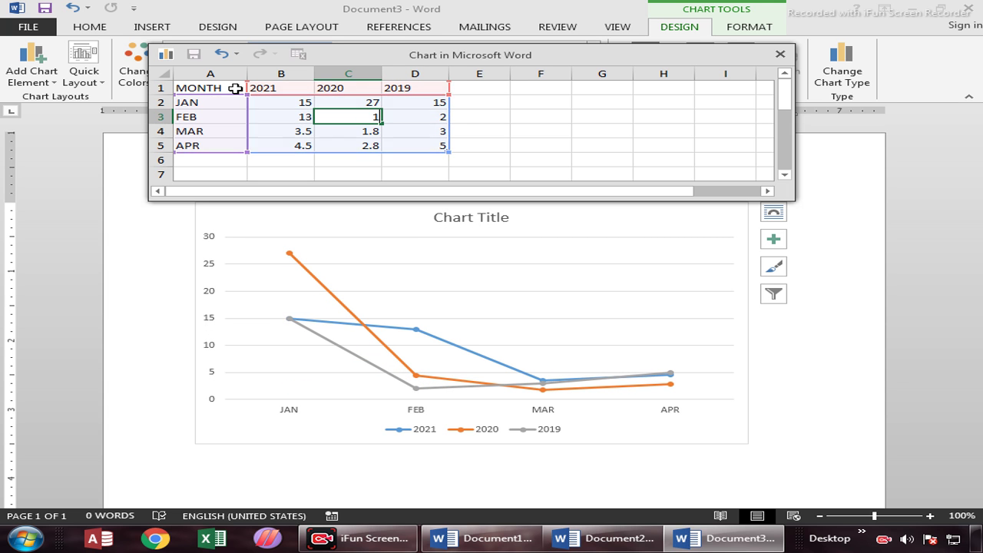
text(2)
key(Tab)
text(11)
key(Return)
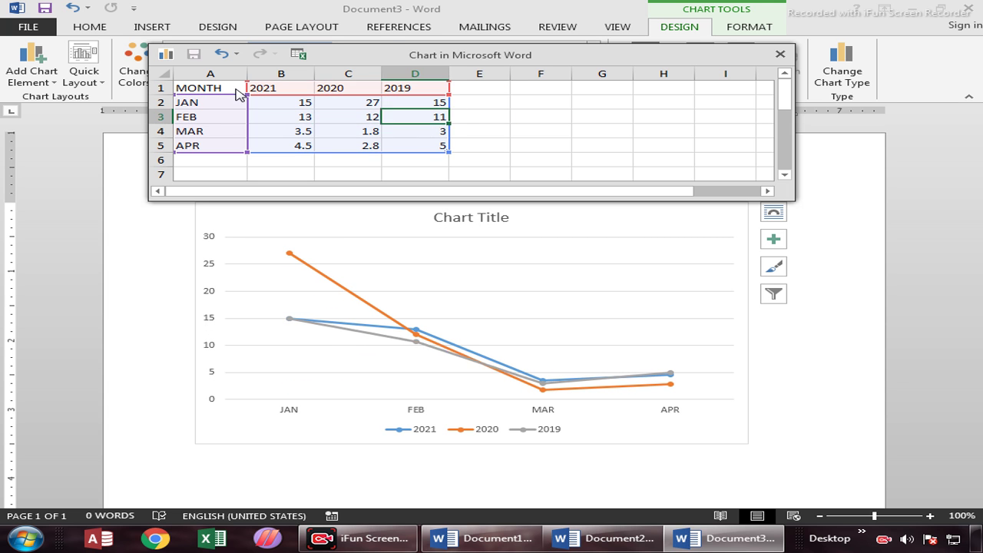
Step: Enter the MAR values 14, 10 and 16 for 2021, 2020 and 2019
key(Tab)
key(shift+Tab)
text(14)
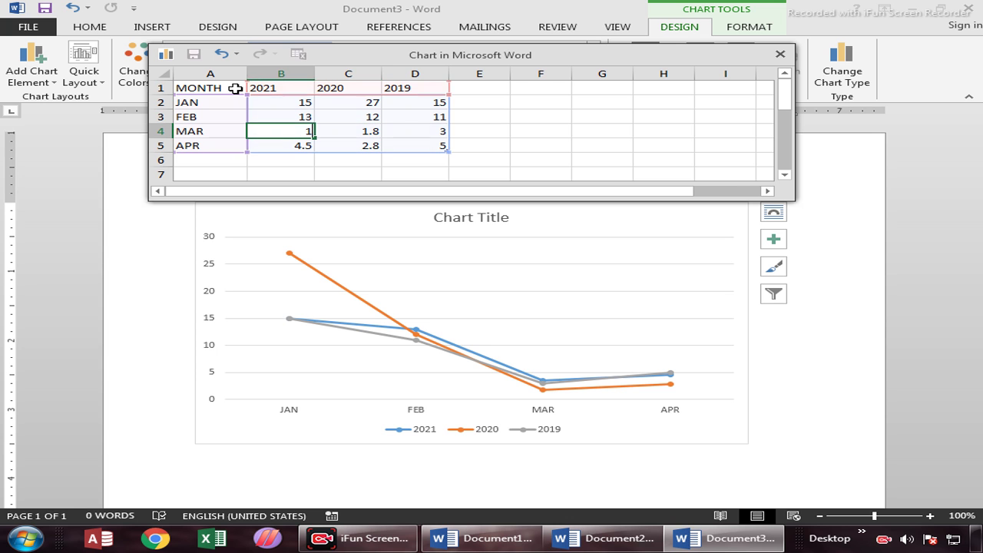
key(Tab)
text(10)
key(Tab)
text(16)
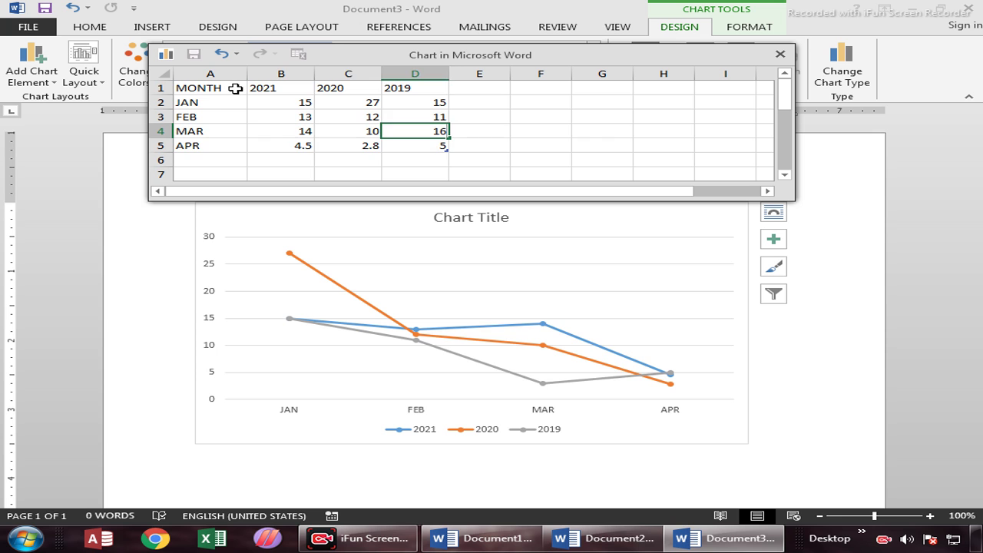
Step: Enter the APR values 14, 17 and 19 for 2021, 2020 and 2019, and close the chart's data sheet
key(Return)
text(14)
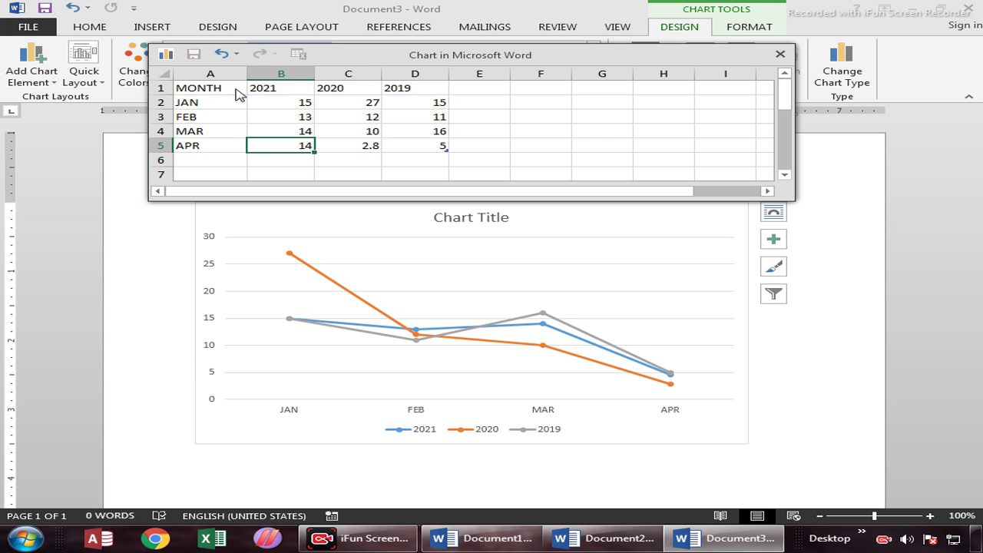
key(Tab)
text(51)
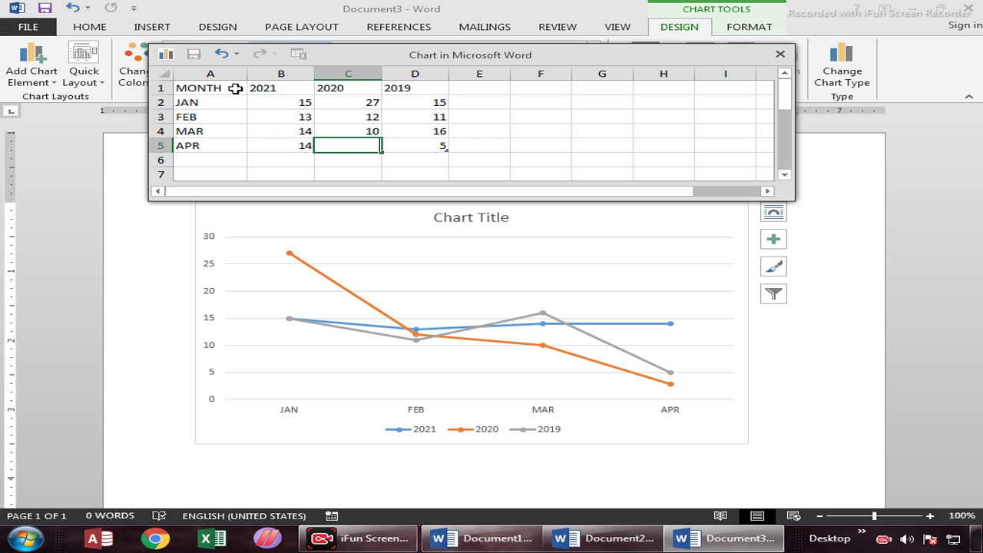
key(Tab)
text(19)
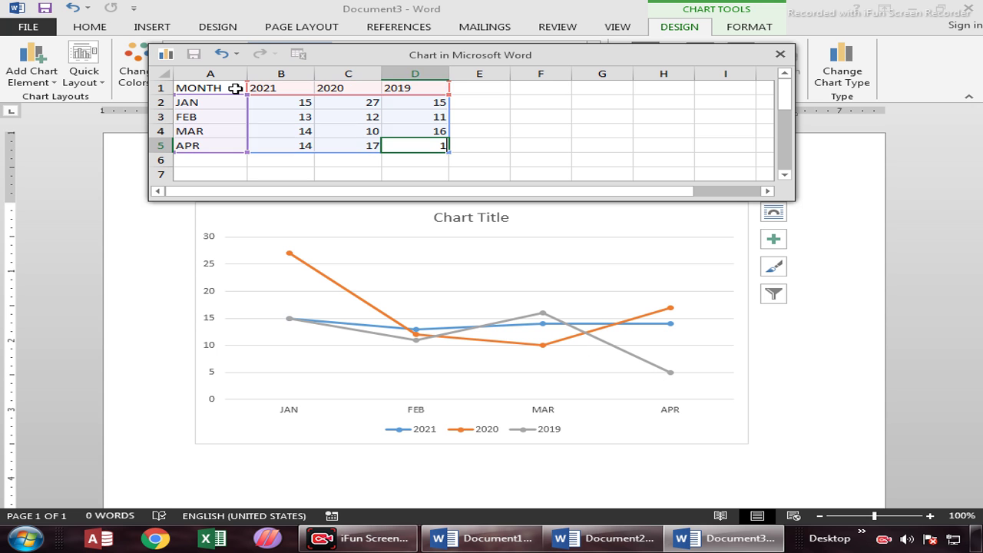
key(Return)
key(Left)
key(Up)
key(Up)
key(Up)
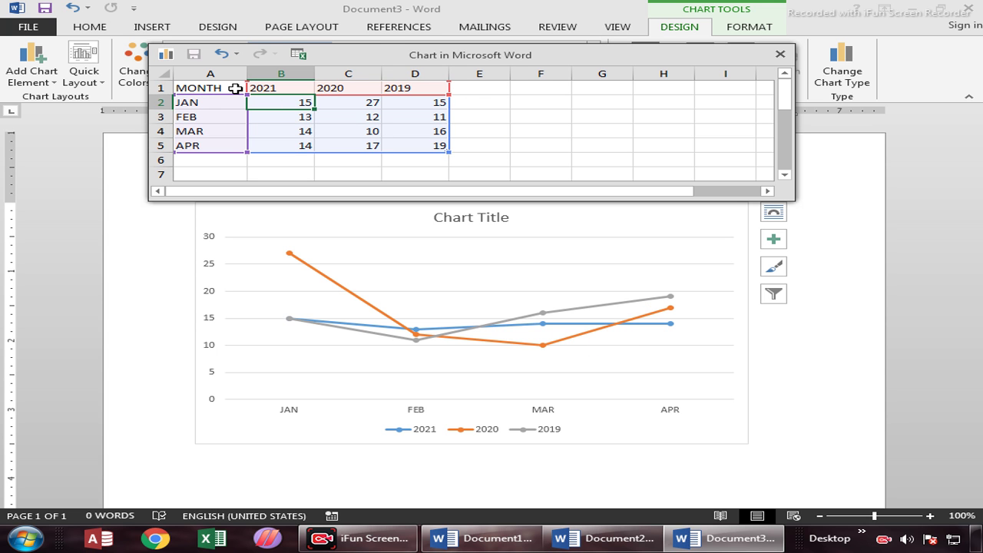
click(779, 54)
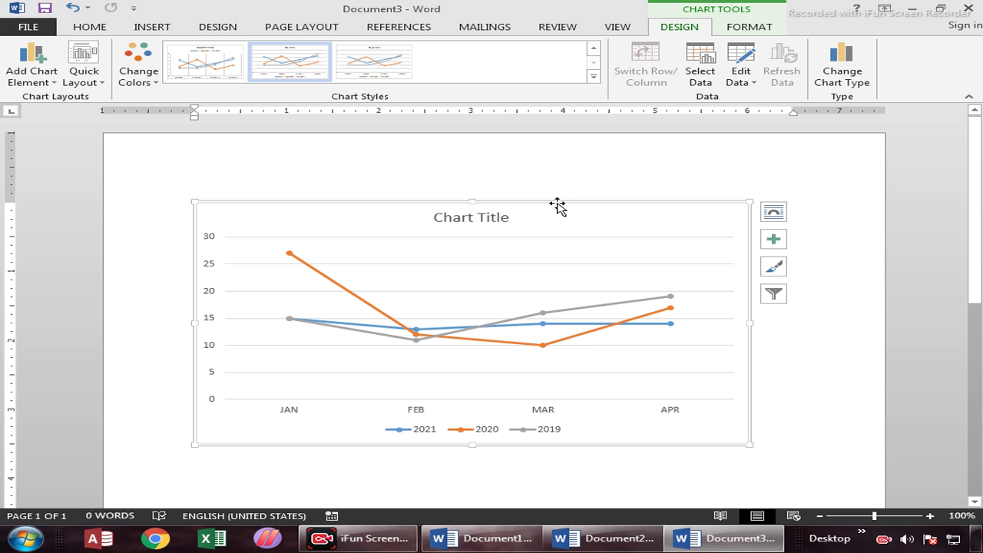
Step: Open the full set of chart styles for the monthly line chart
click(592, 76)
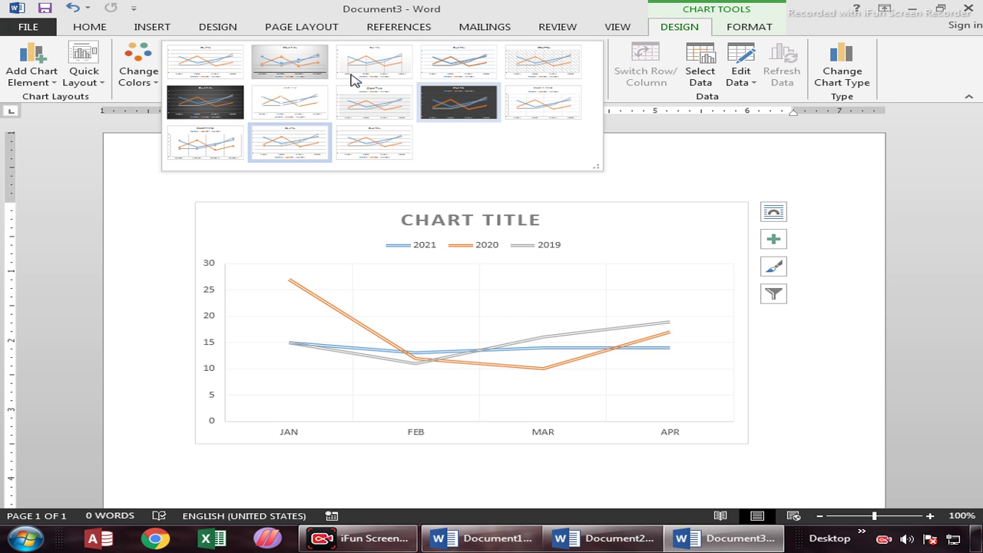